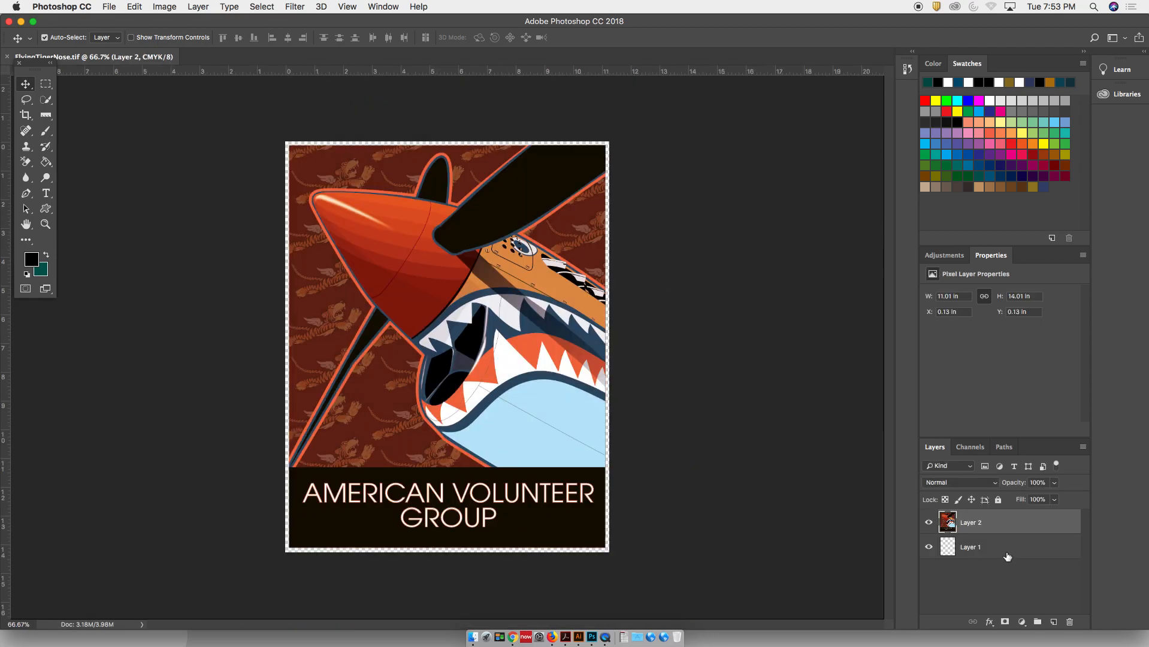
# Delete Layer 1 and rename the remaining artwork layer as AVG
pyautogui.moveTo(1072, 550); pyautogui.dragTo(1070, 622)
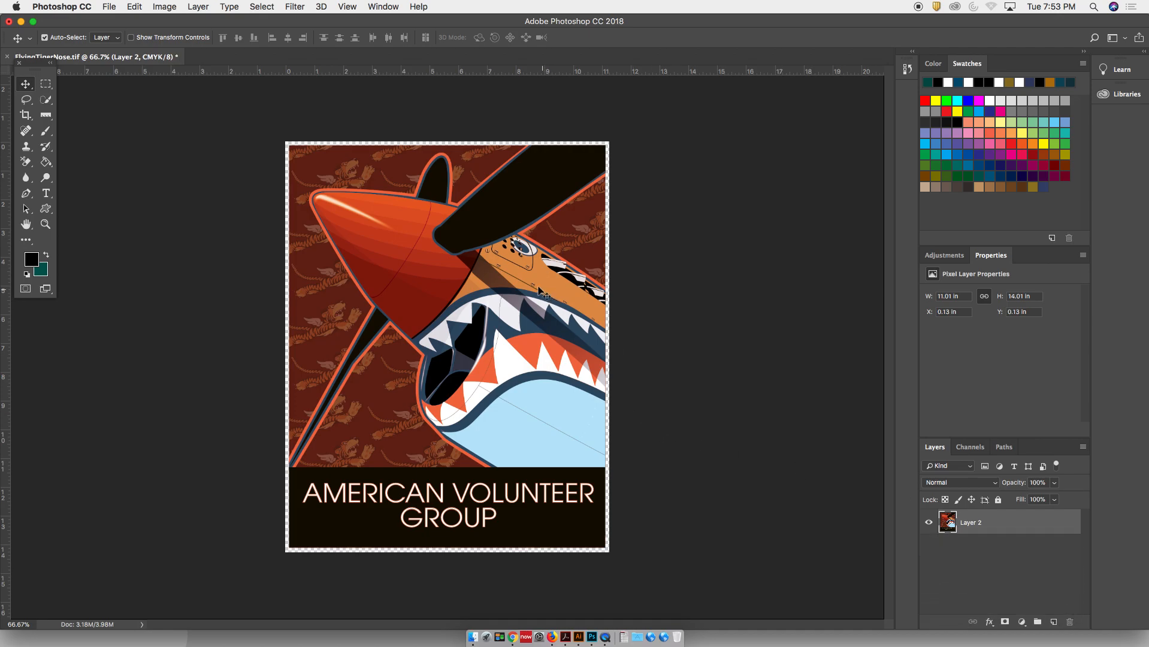
pyautogui.doubleClick(971, 523)
pyautogui.write('A')
# Crop the poster on all four sides to remove the transparent border around the artwork
pyautogui.click(26, 115)
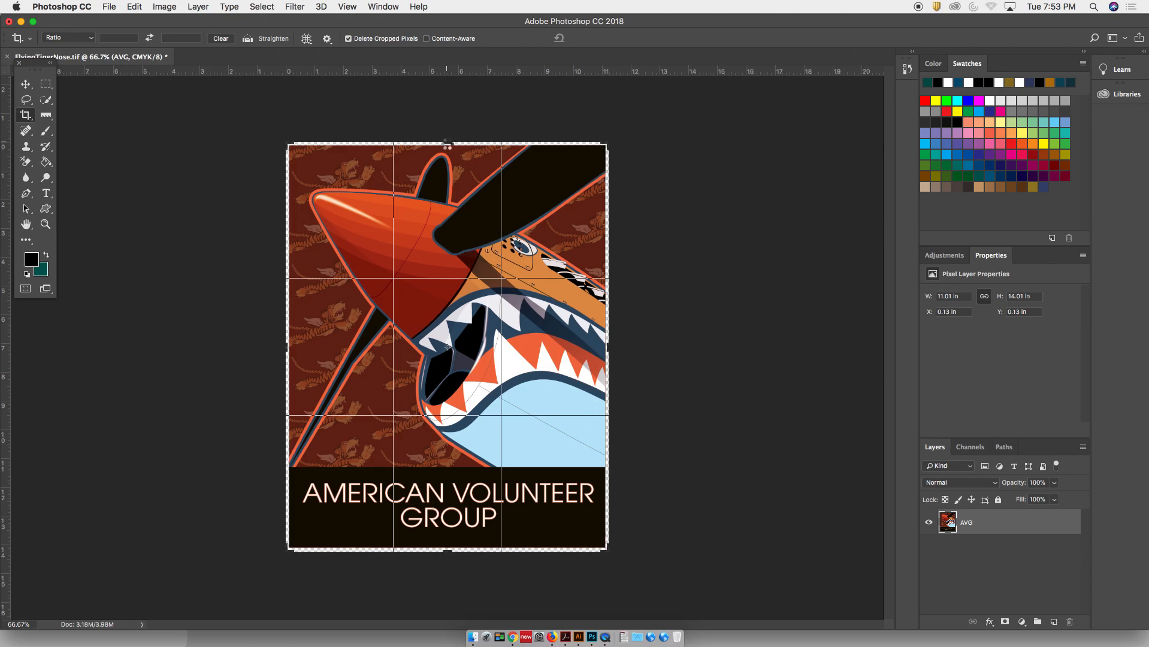
pyautogui.moveTo(447, 147); pyautogui.dragTo(447, 144)
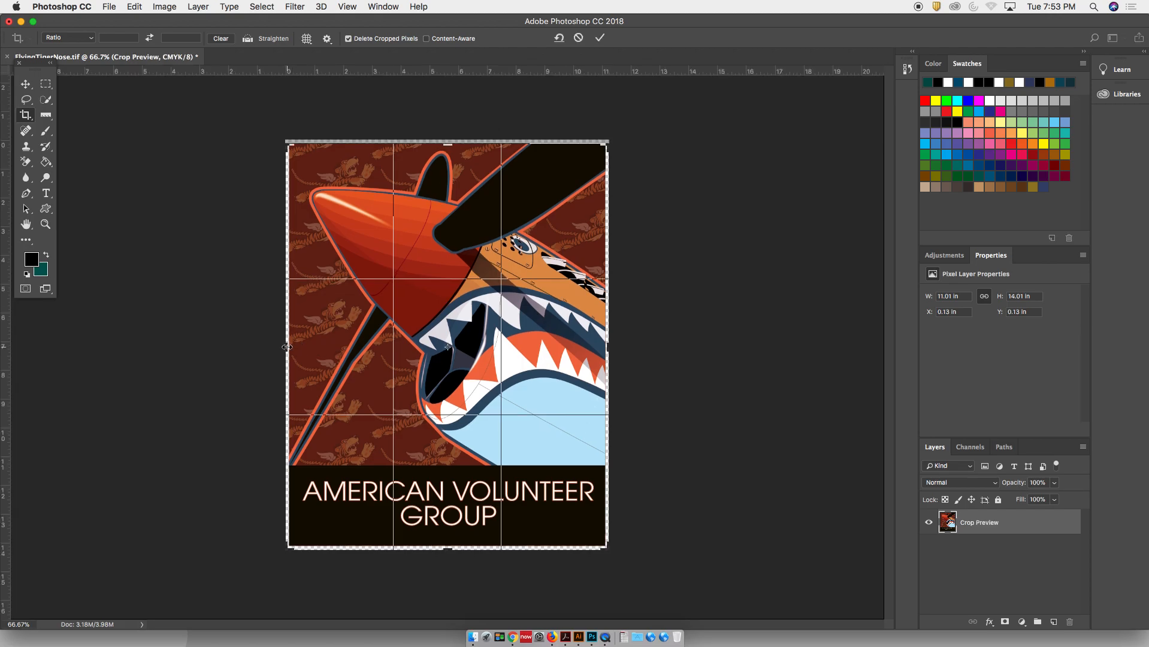
pyautogui.moveTo(289, 346); pyautogui.dragTo(289, 347)
pyautogui.press('super+r')
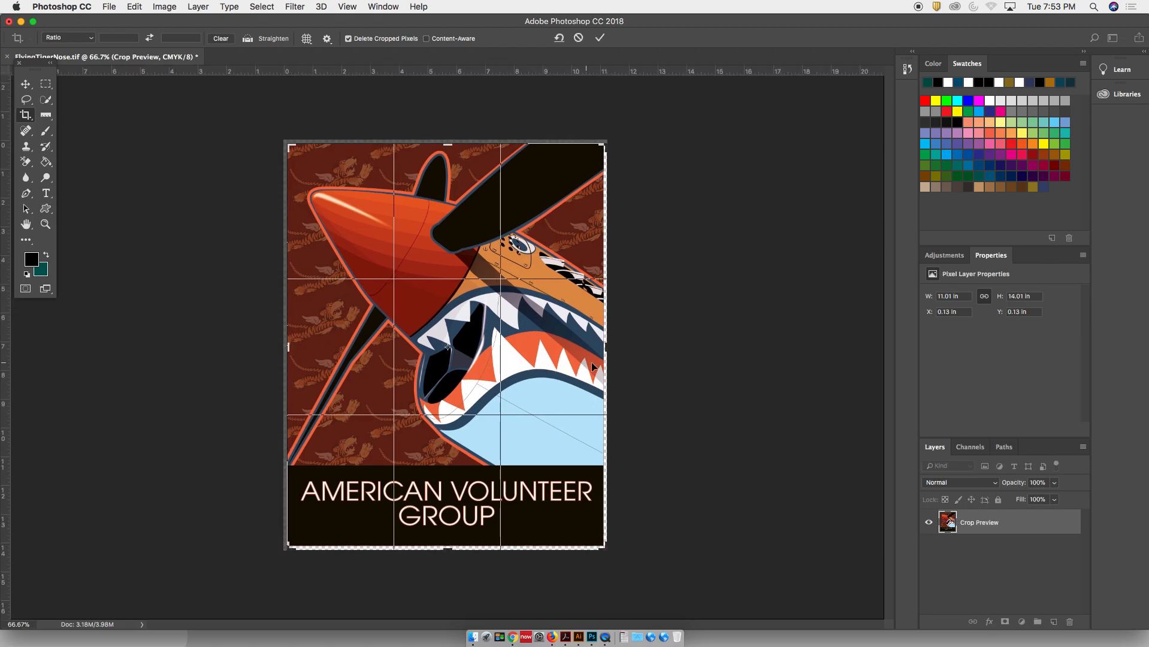
pyautogui.moveTo(609, 349); pyautogui.dragTo(610, 348)
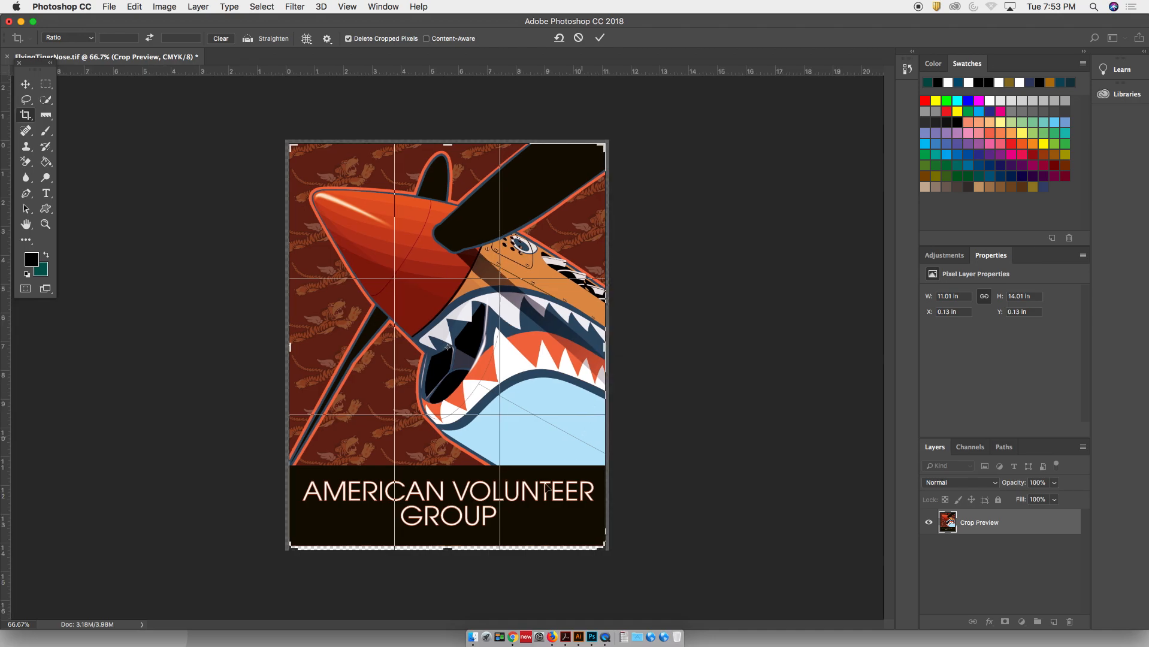
pyautogui.moveTo(451, 550); pyautogui.dragTo(451, 547)
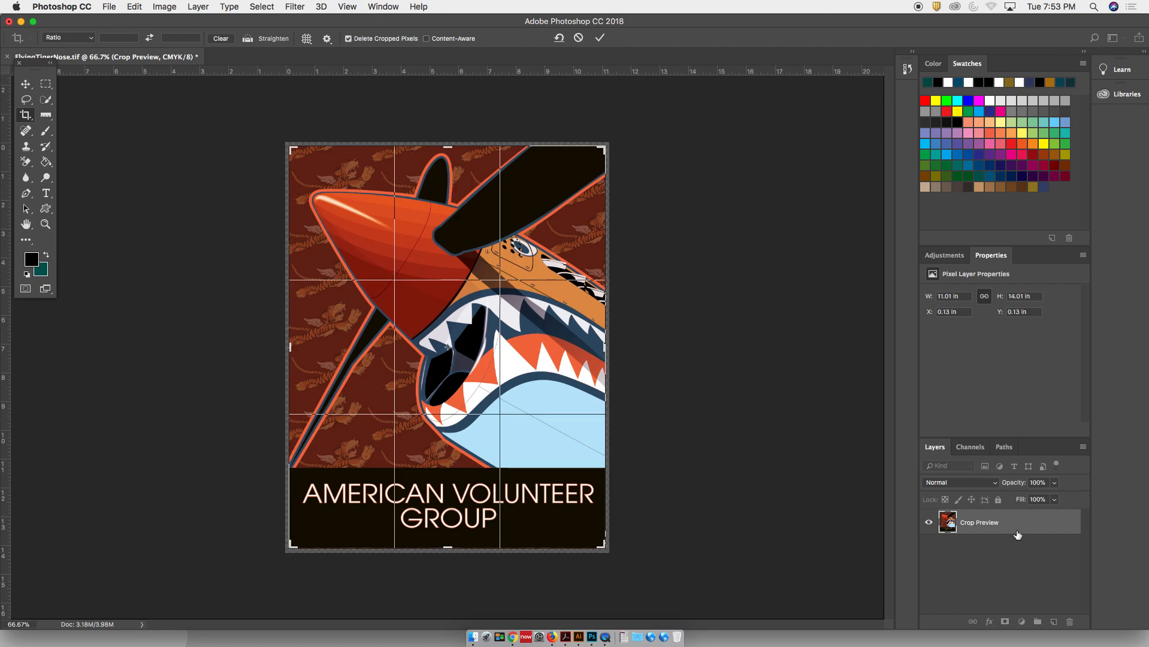
pyautogui.click(27, 85)
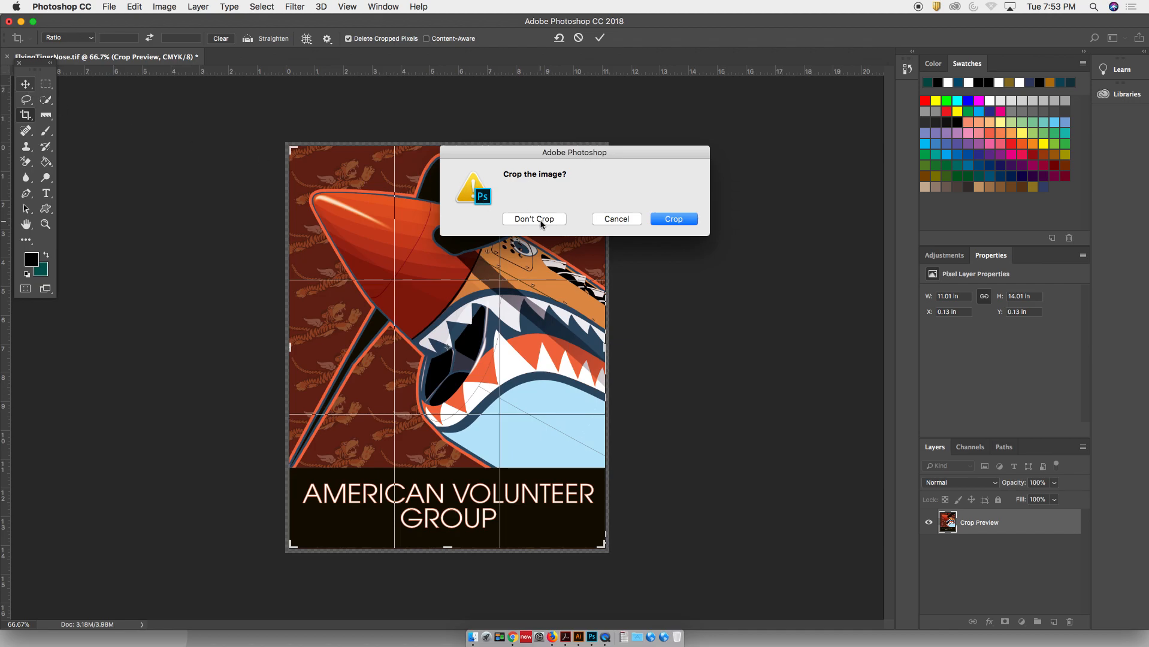
pyautogui.click(667, 219)
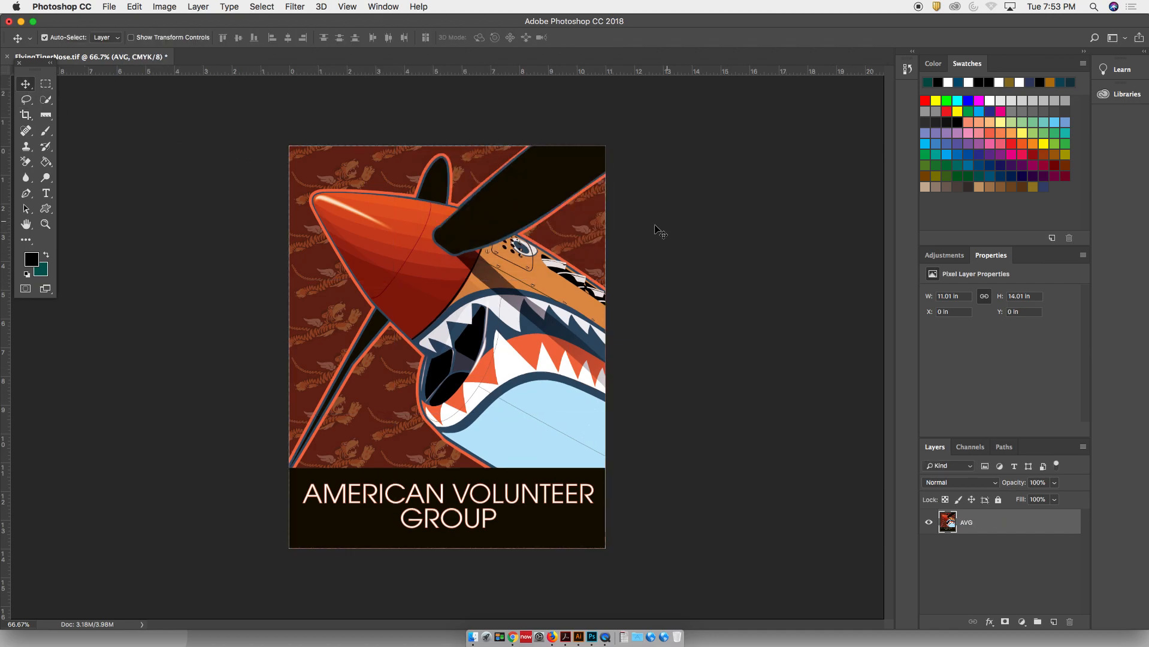
# Start a second crop on the poster and adjust its left and right crop edges against the artwork's sides
pyautogui.click(25, 114)
pyautogui.click(294, 150)
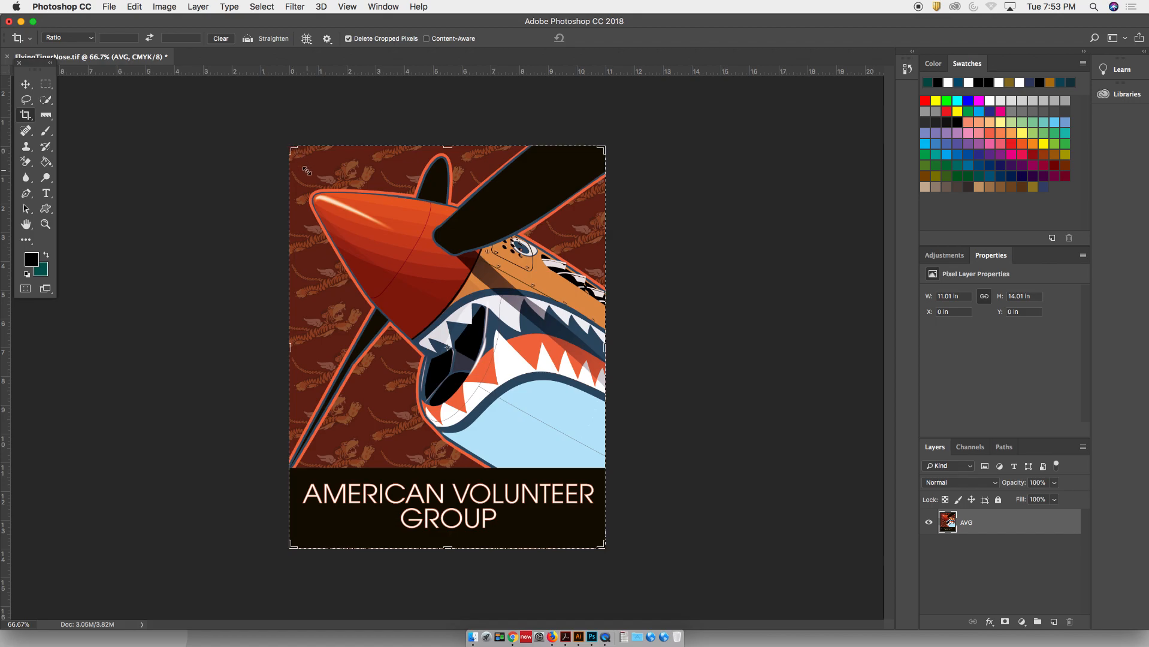
pyautogui.moveTo(291, 351)
pyautogui.mouseDown()
pyautogui.moveTo(286, 318)
pyautogui.moveTo(293, 346)
pyautogui.mouseUp()
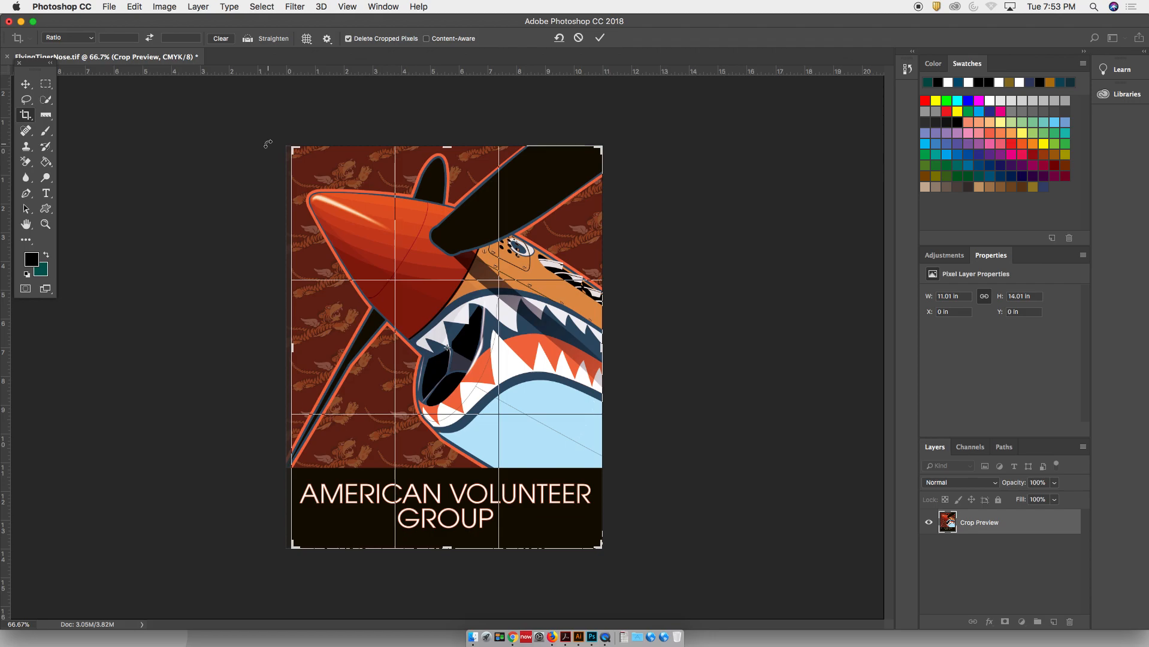
pyautogui.moveTo(273, 137); pyautogui.dragTo(302, 163)
pyautogui.moveTo(202, 394); pyautogui.dragTo(202, 395)
pyautogui.press('super+r')
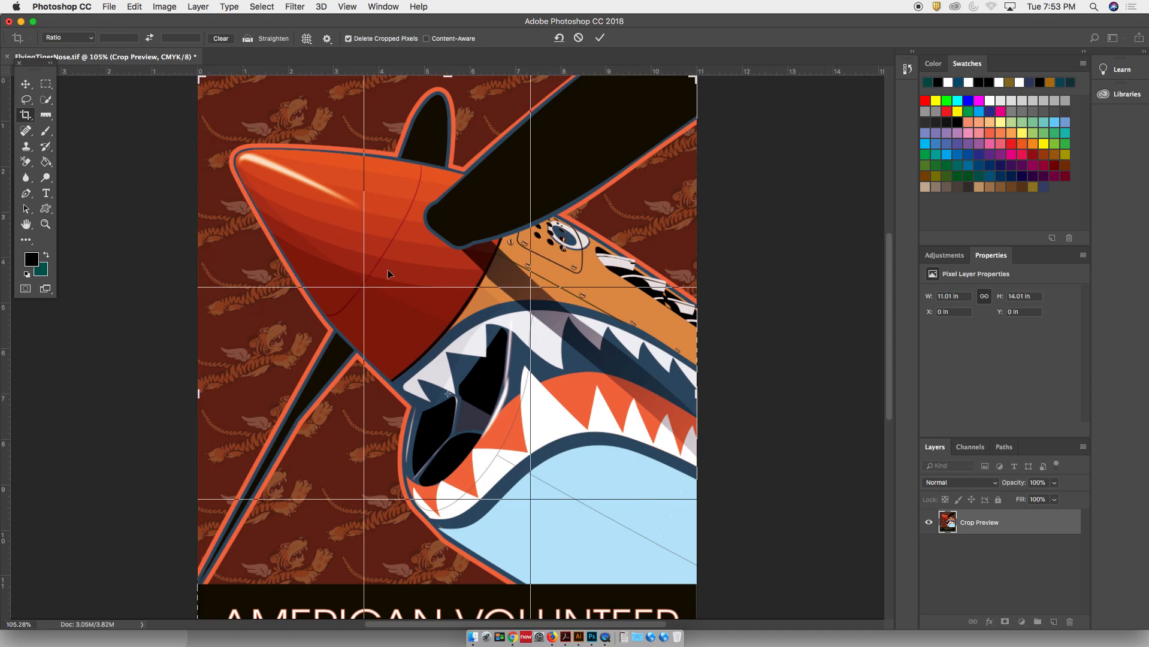
pyautogui.moveTo(698, 396); pyautogui.dragTo(698, 396)
# Pull the crop's bottom edge slightly inside the black title band and turn off snapping
pyautogui.scroll(-2, 537, 381)
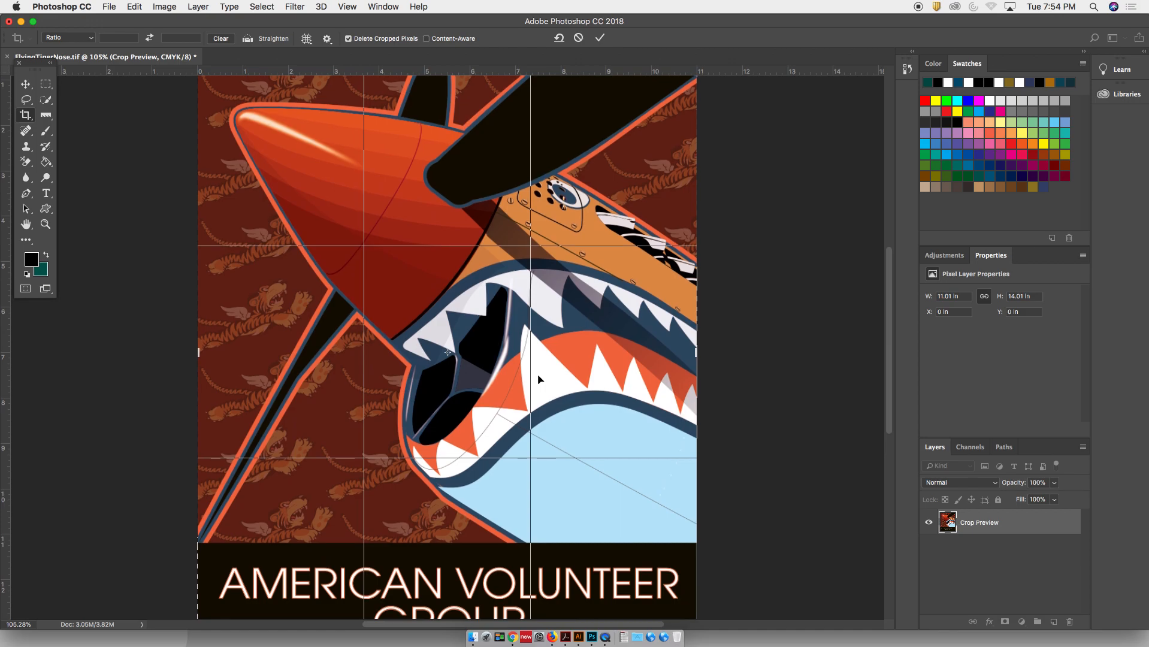
pyautogui.scroll(-3, 538, 384)
pyautogui.moveTo(449, 574); pyautogui.dragTo(451, 569)
pyautogui.click(337, 8)
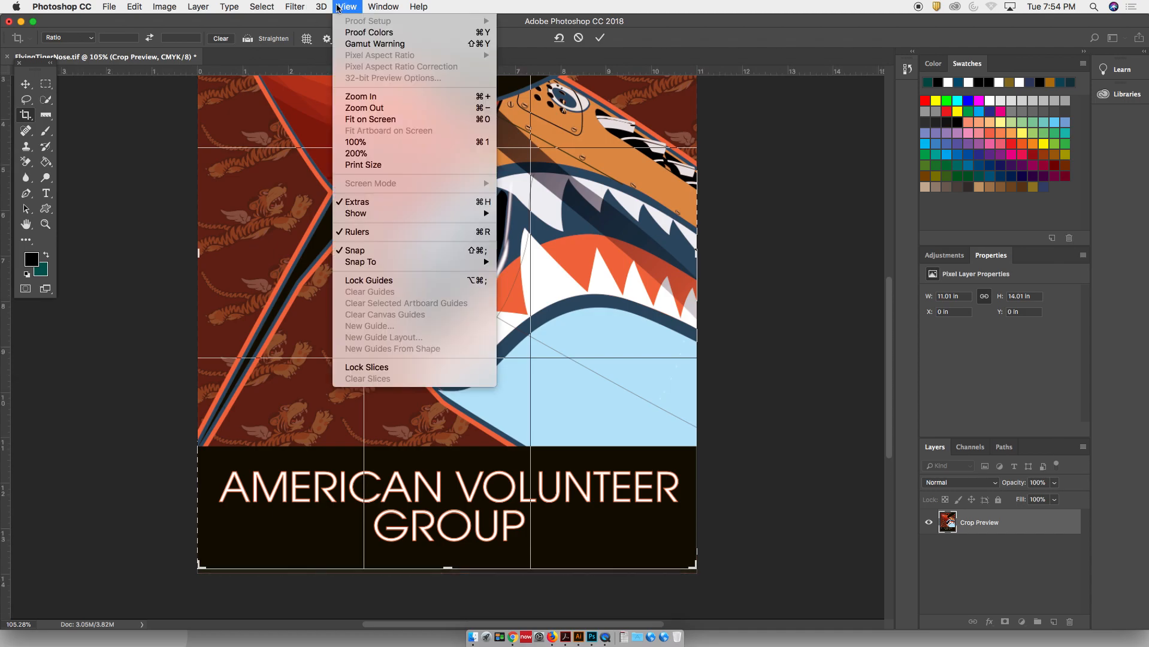
pyautogui.click(382, 252)
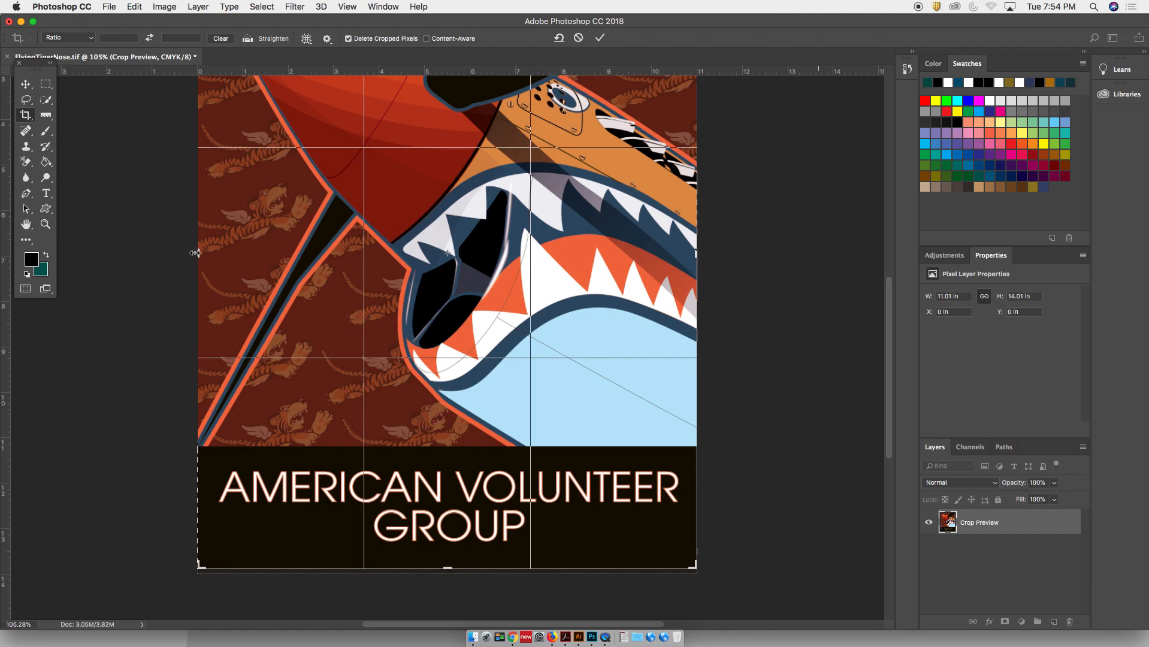
# Trim a thin sliver off the poster's left, right and top edges and apply the crop
pyautogui.moveTo(198, 253); pyautogui.dragTo(198, 254)
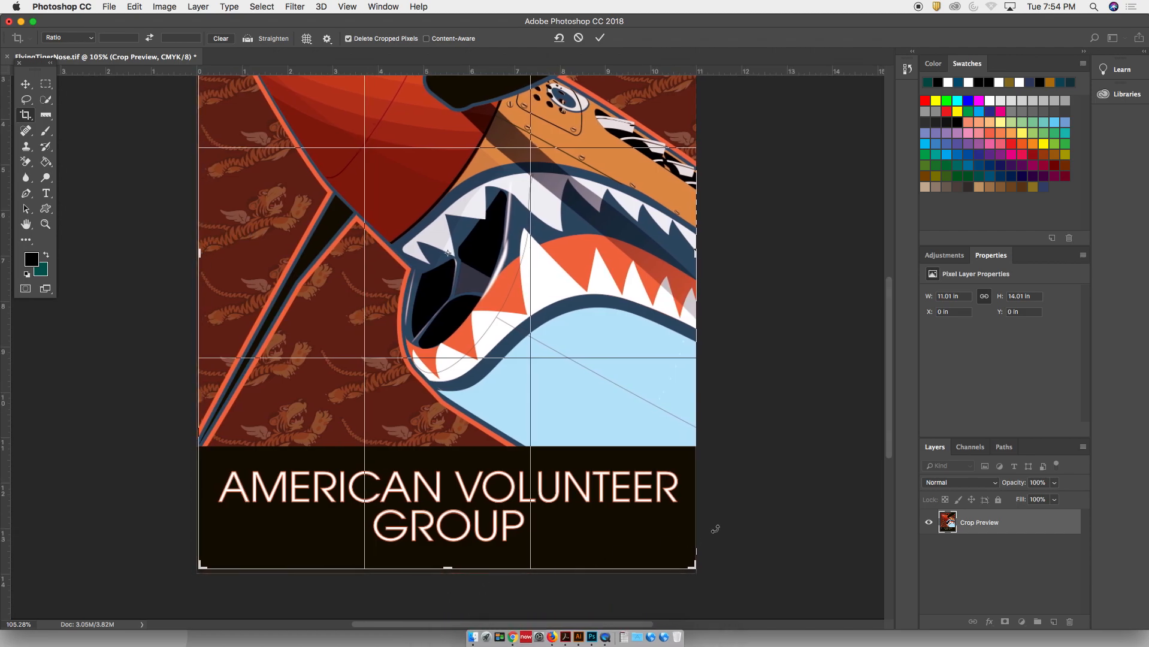
pyautogui.moveTo(695, 253); pyautogui.dragTo(694, 253)
pyautogui.scroll(3, 642, 320)
pyautogui.scroll(5, 640, 314)
pyautogui.moveTo(447, 111); pyautogui.dragTo(447, 113)
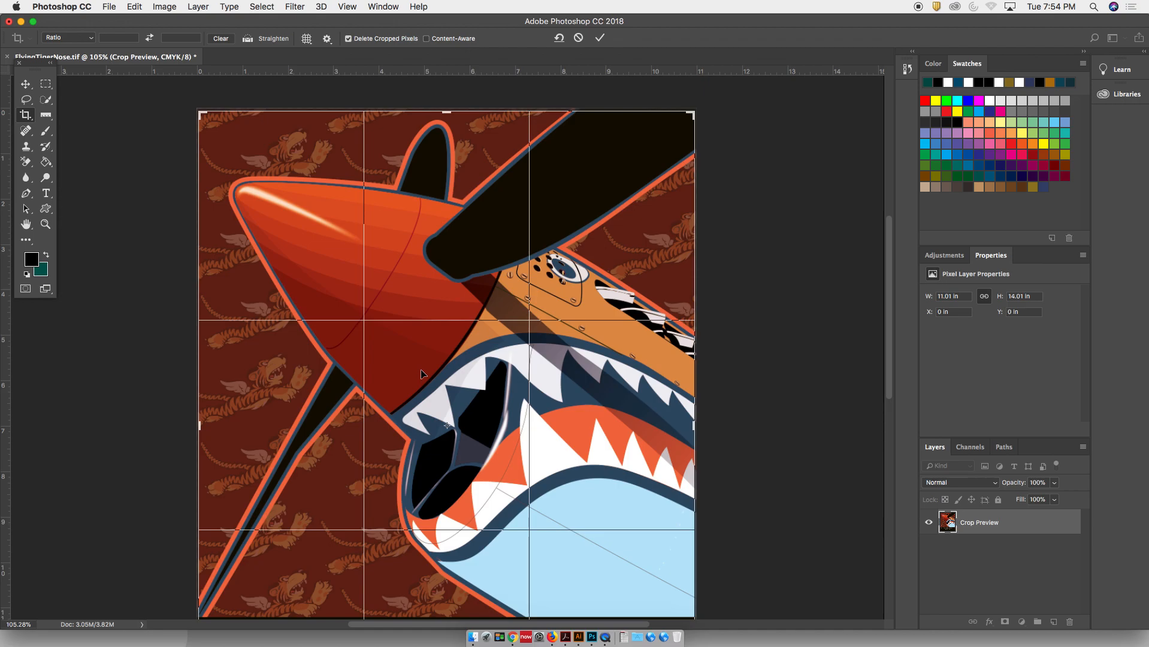
pyautogui.press('Return')
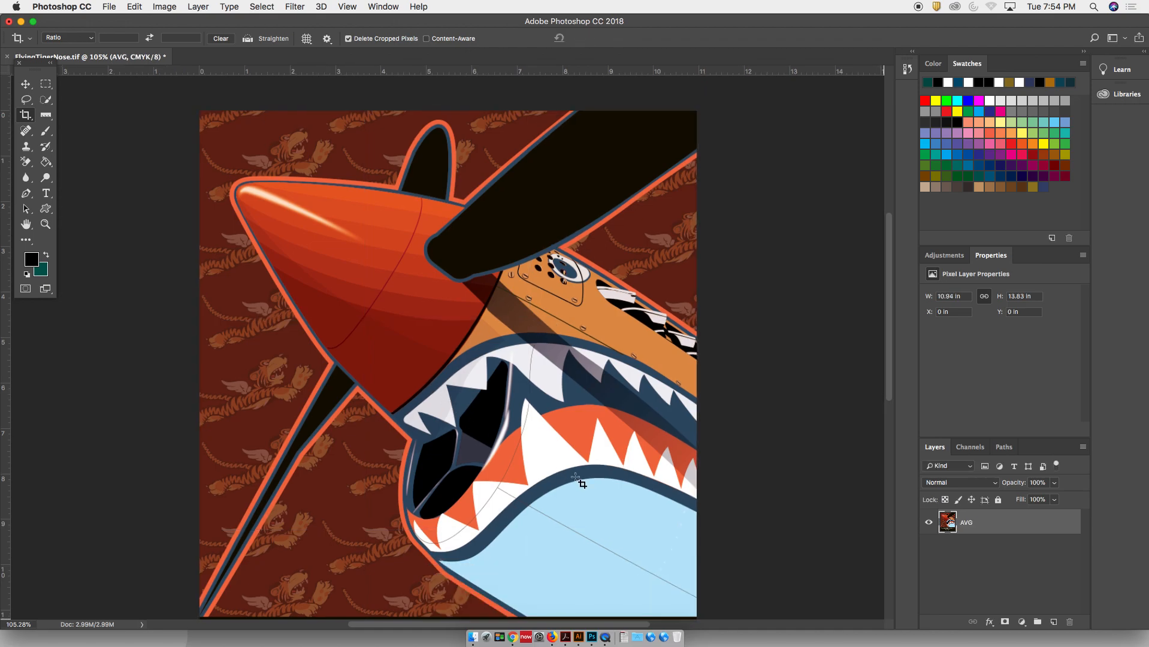
# Convert the poster's color mode to Grayscale, discarding the color information
pyautogui.press('super')
pyautogui.press('super+0')
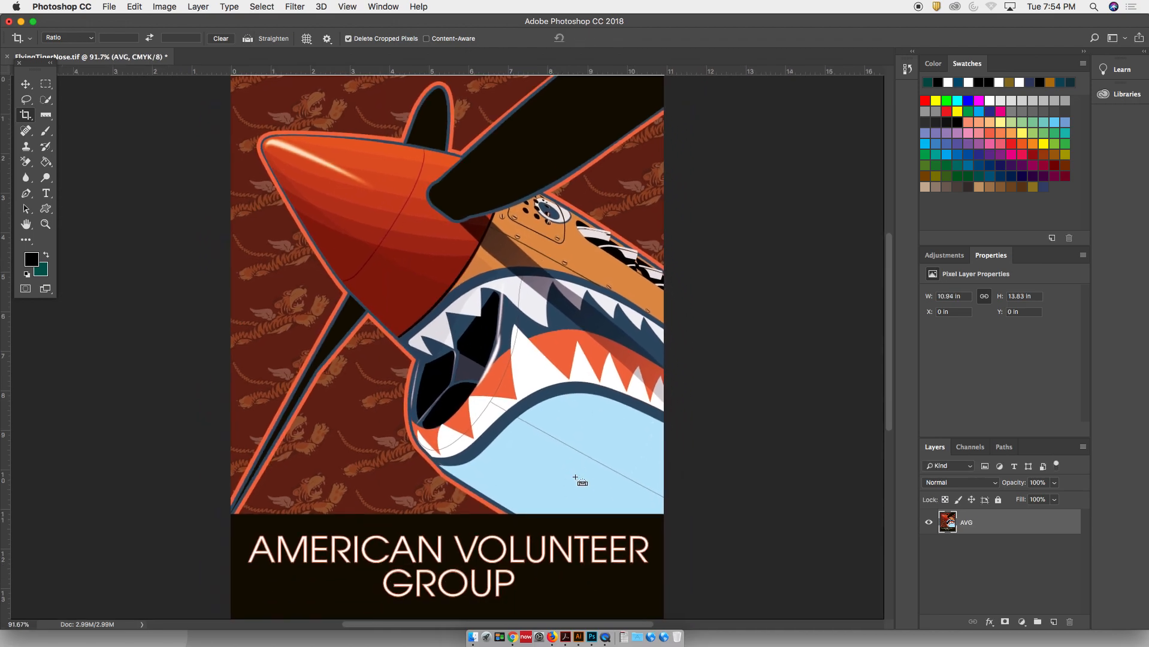
pyautogui.scroll(3, 465, 192)
pyautogui.scroll(-3, 468, 194)
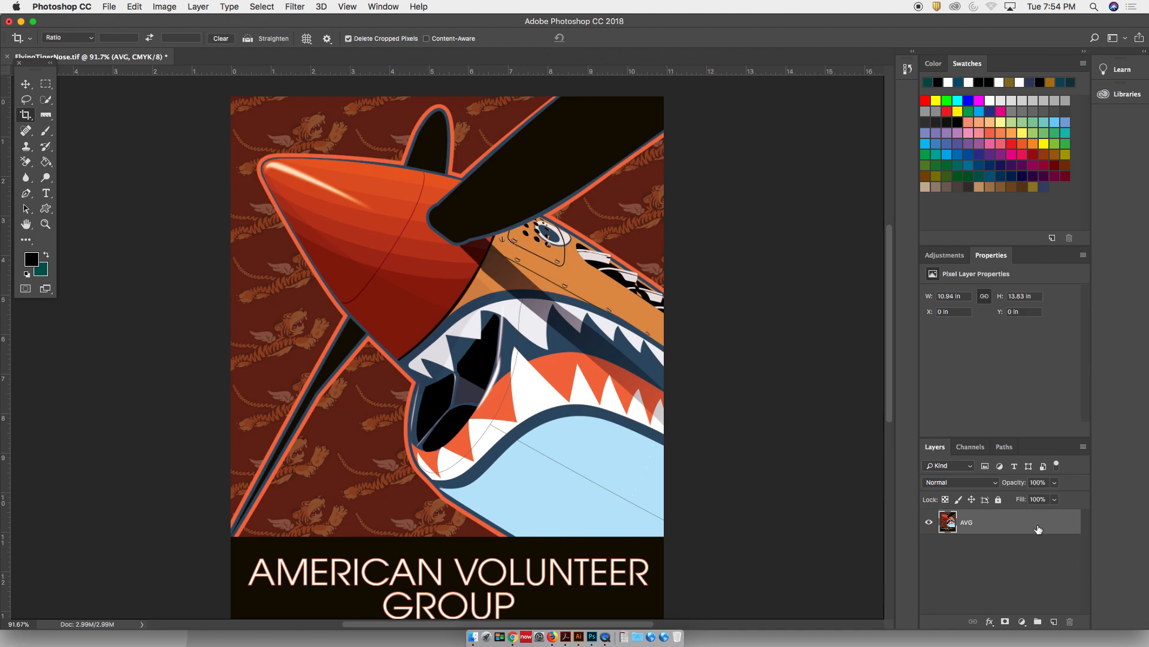
pyautogui.click(171, 8)
pyautogui.moveTo(175, 22)
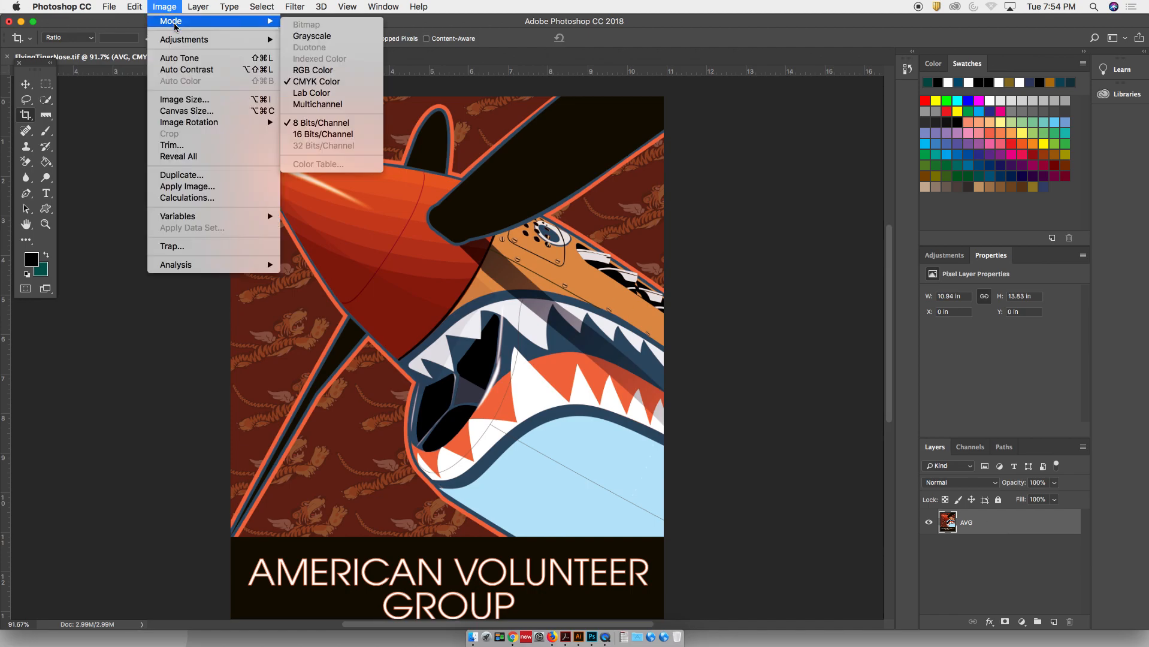
pyautogui.click(307, 40)
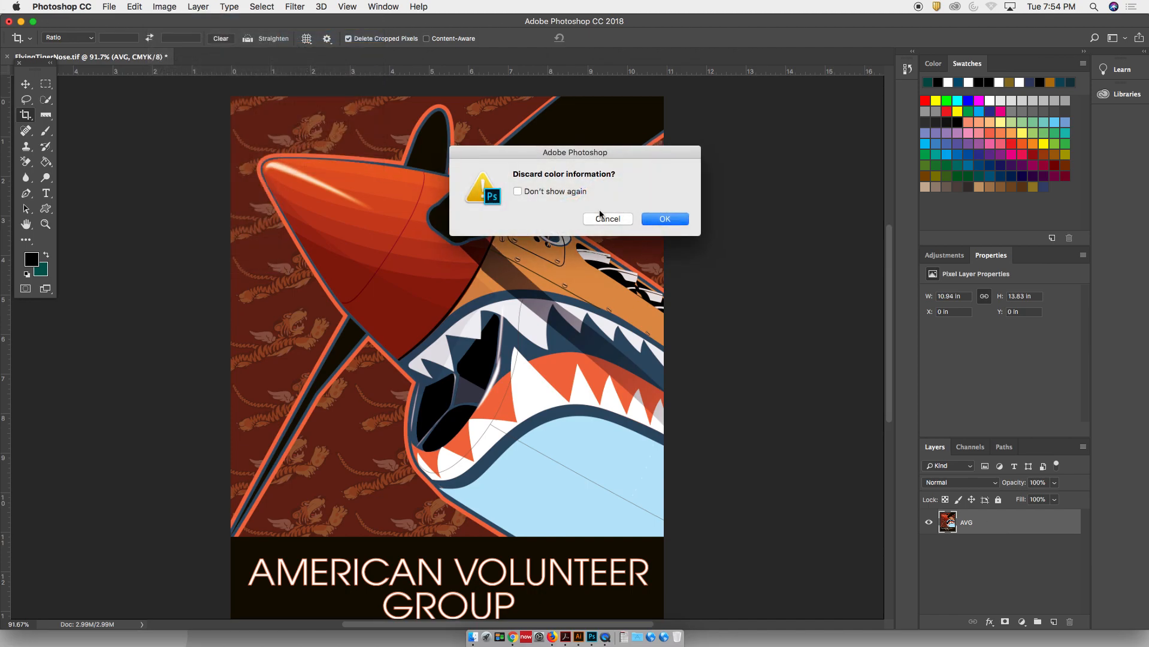
pyautogui.click(674, 220)
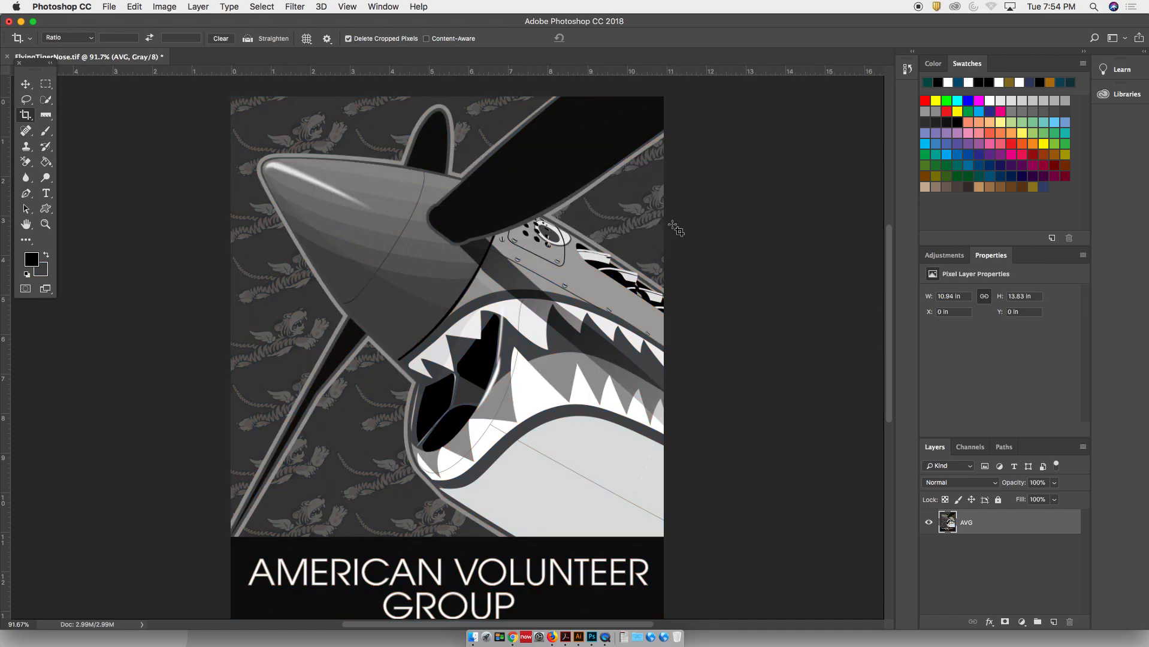
# Open the Levels adjustment for the grayscale poster
pyautogui.click(163, 10)
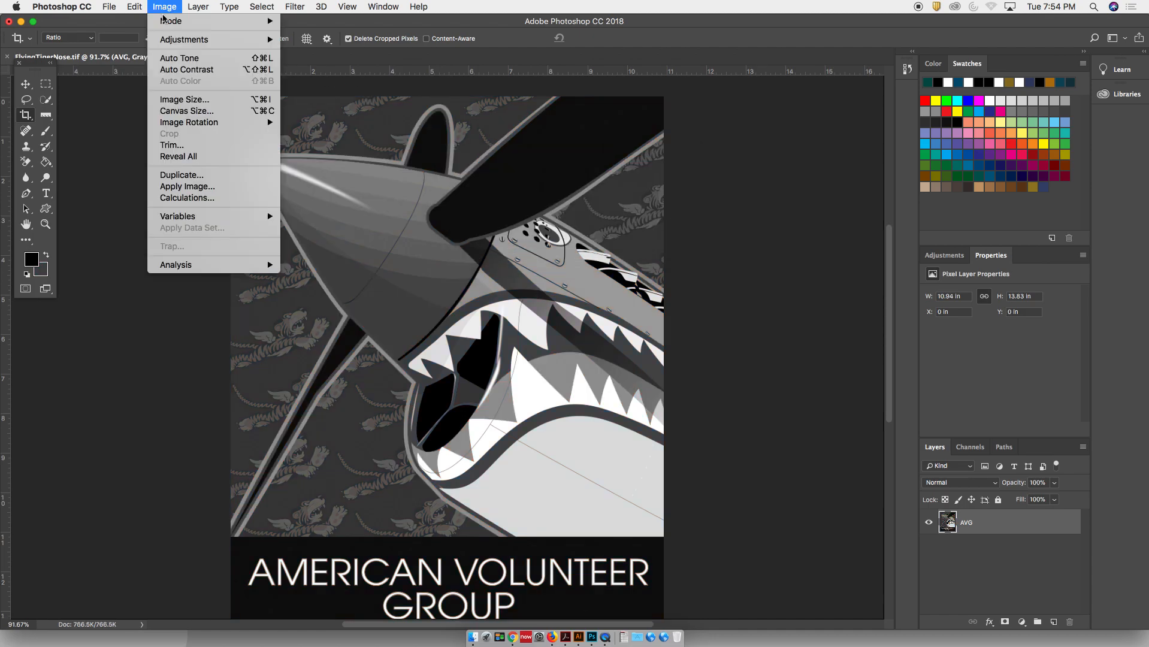
pyautogui.moveTo(167, 20)
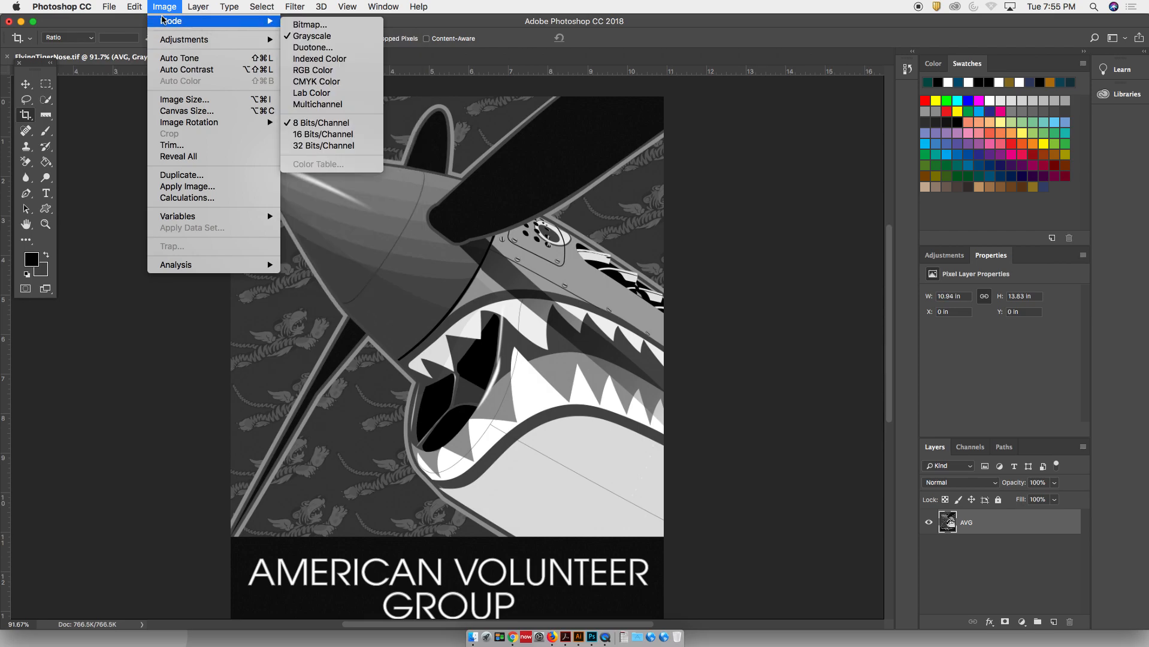
pyautogui.moveTo(163, 40)
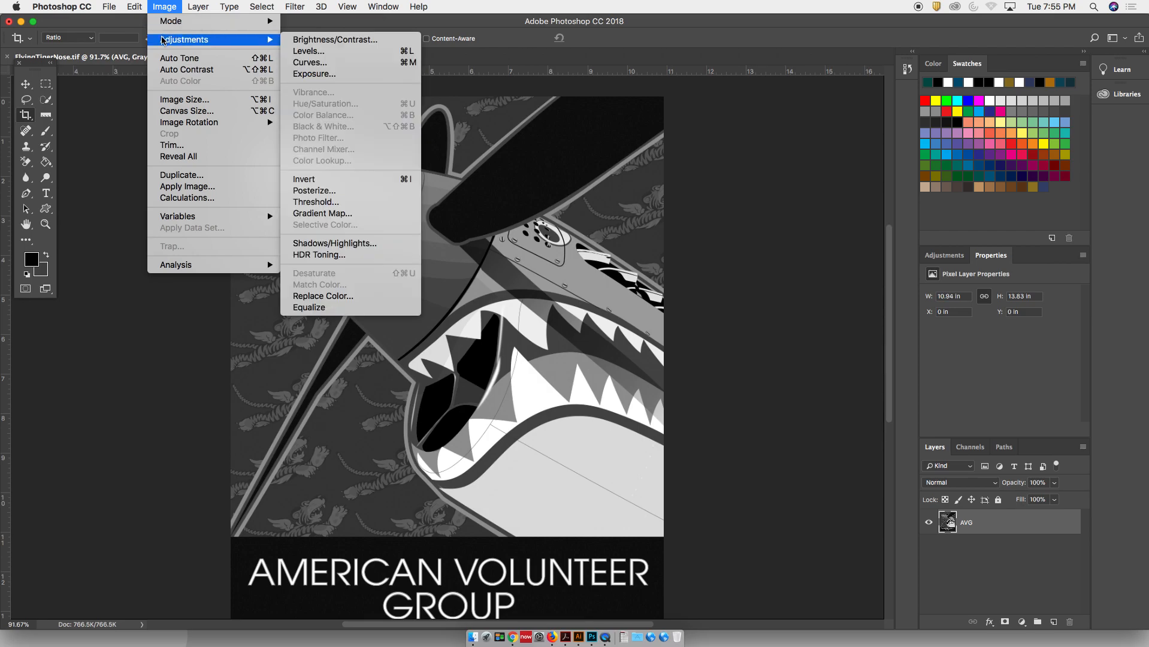
pyautogui.click(320, 53)
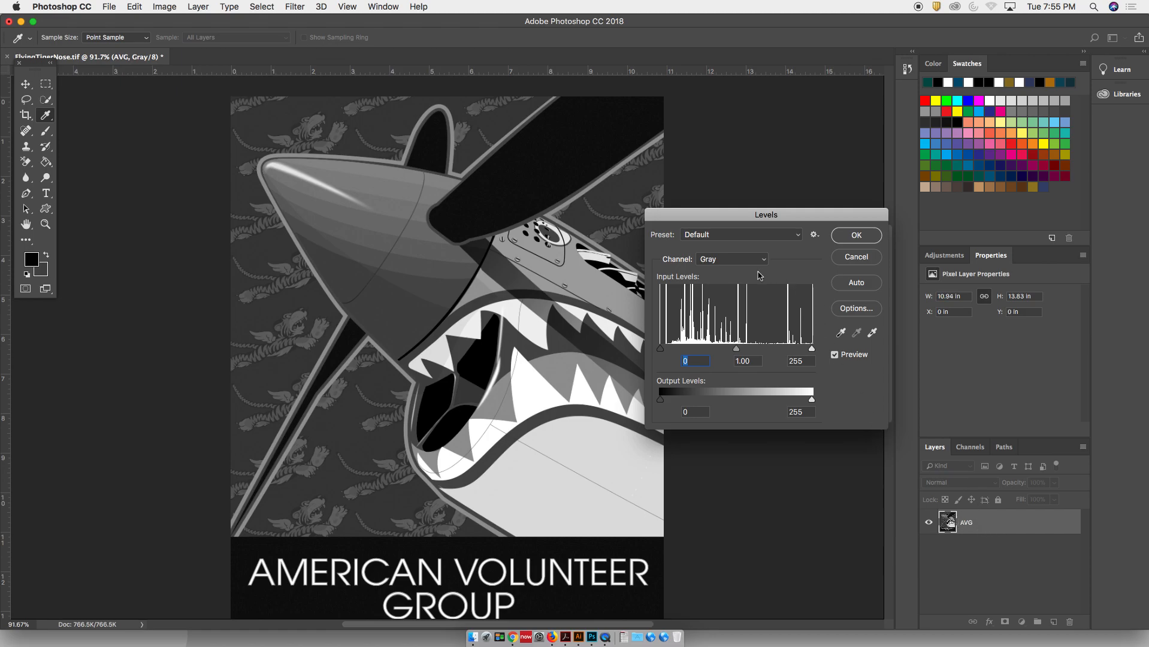
# Try a shadow input level of 14 in Levels and return it to 0
pyautogui.moveTo(736, 351); pyautogui.dragTo(735, 351)
pyautogui.moveTo(661, 353)
pyautogui.mouseDown()
pyautogui.moveTo(680, 353)
pyautogui.moveTo(661, 352)
pyautogui.mouseUp()
pyautogui.moveTo(810, 350)
pyautogui.mouseDown()
pyautogui.moveTo(776, 353)
pyautogui.moveTo(814, 353)
pyautogui.mouseUp()
pyautogui.moveTo(661, 352); pyautogui.dragTo(670, 354)
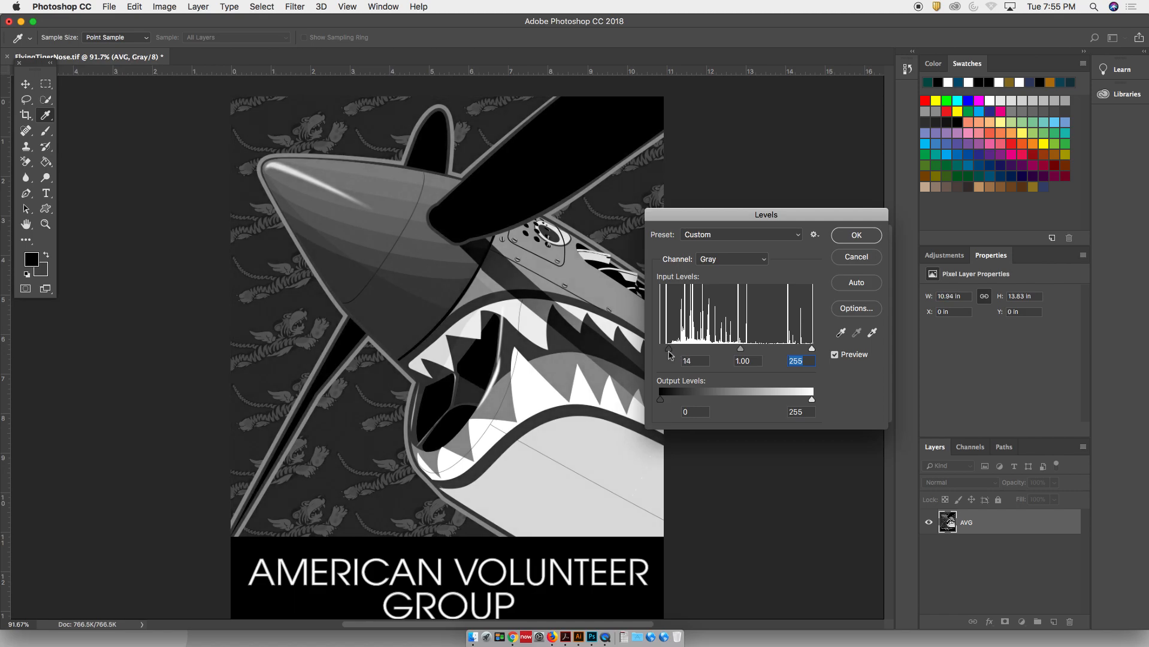
pyautogui.click(707, 361)
pyautogui.moveTo(742, 352)
pyautogui.mouseDown()
pyautogui.moveTo(731, 353)
pyautogui.moveTo(742, 354)
pyautogui.mouseUp()
pyautogui.moveTo(670, 352); pyautogui.dragTo(659, 353)
# Set the Levels midtone input to 0.80 to darken the poster's grays and apply the adjustment
pyautogui.moveTo(739, 352); pyautogui.dragTo(747, 353)
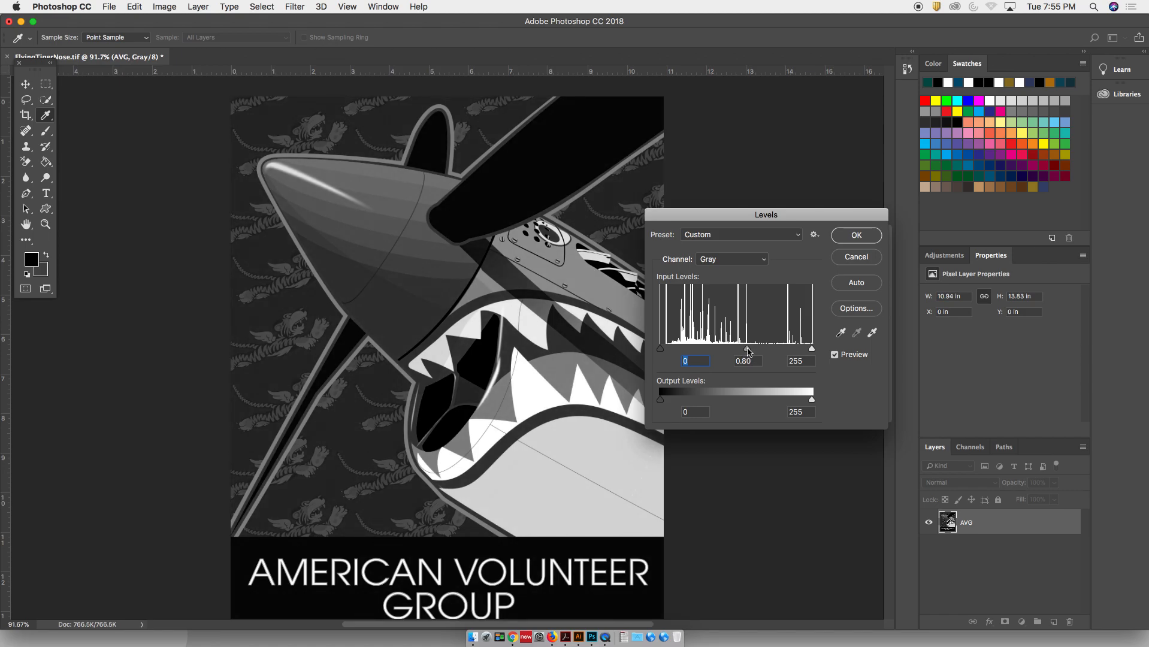
pyautogui.click(748, 352)
pyautogui.moveTo(702, 220); pyautogui.dragTo(726, 259)
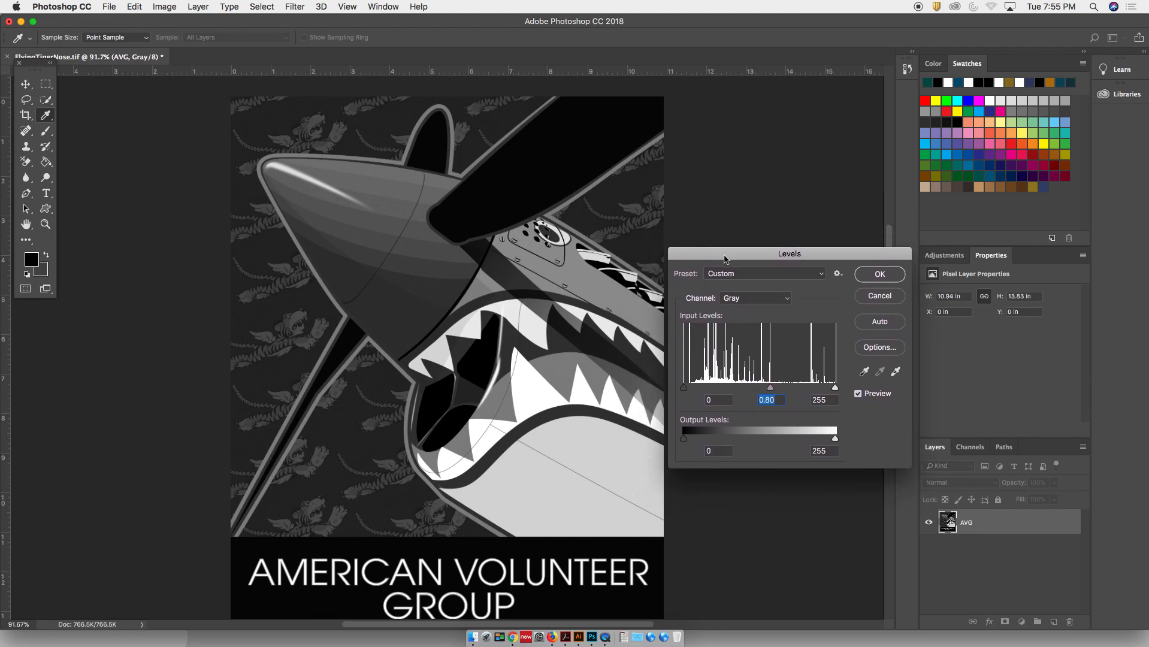
pyautogui.click(881, 274)
pyautogui.press('c')
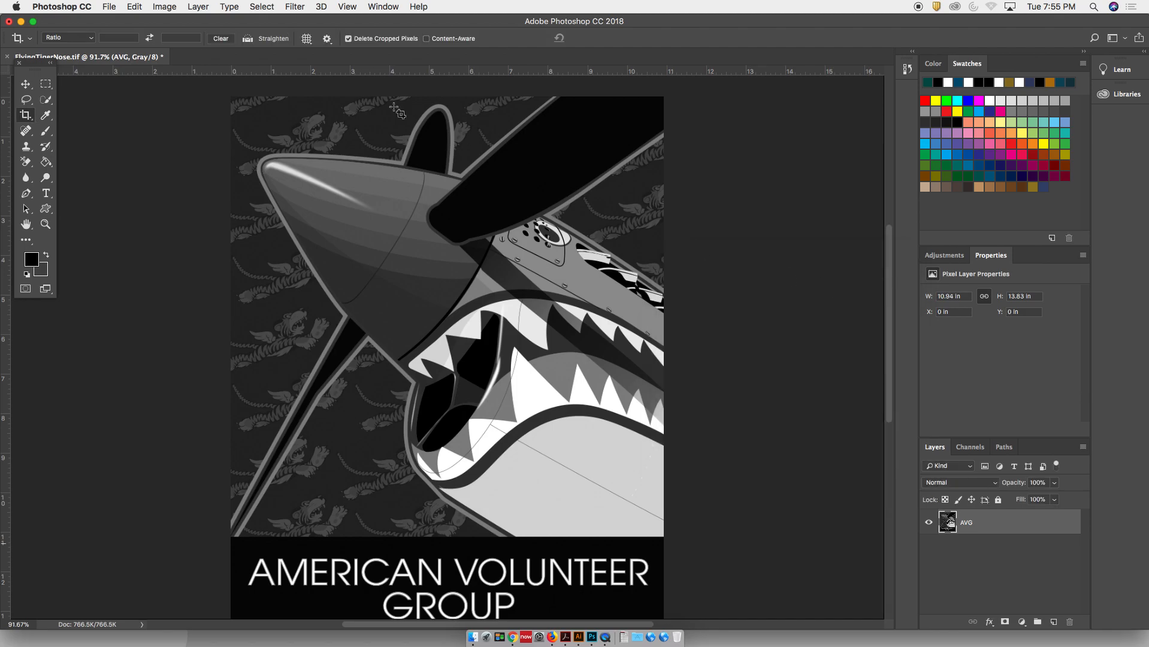
pyautogui.click(168, 8)
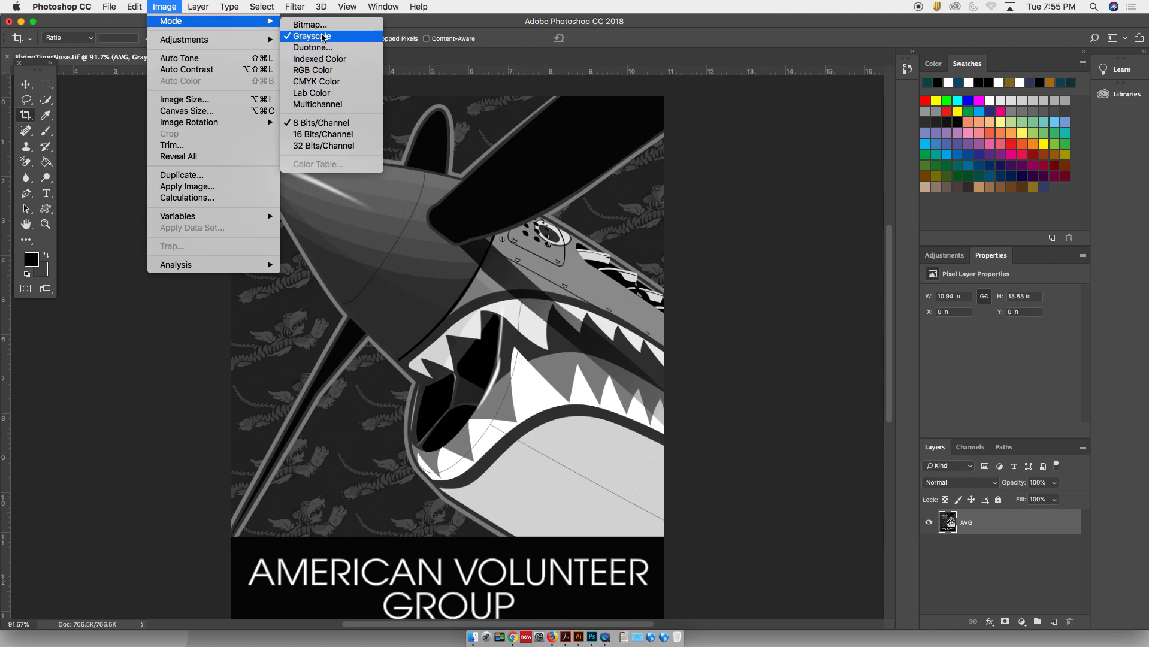
pyautogui.click(318, 27)
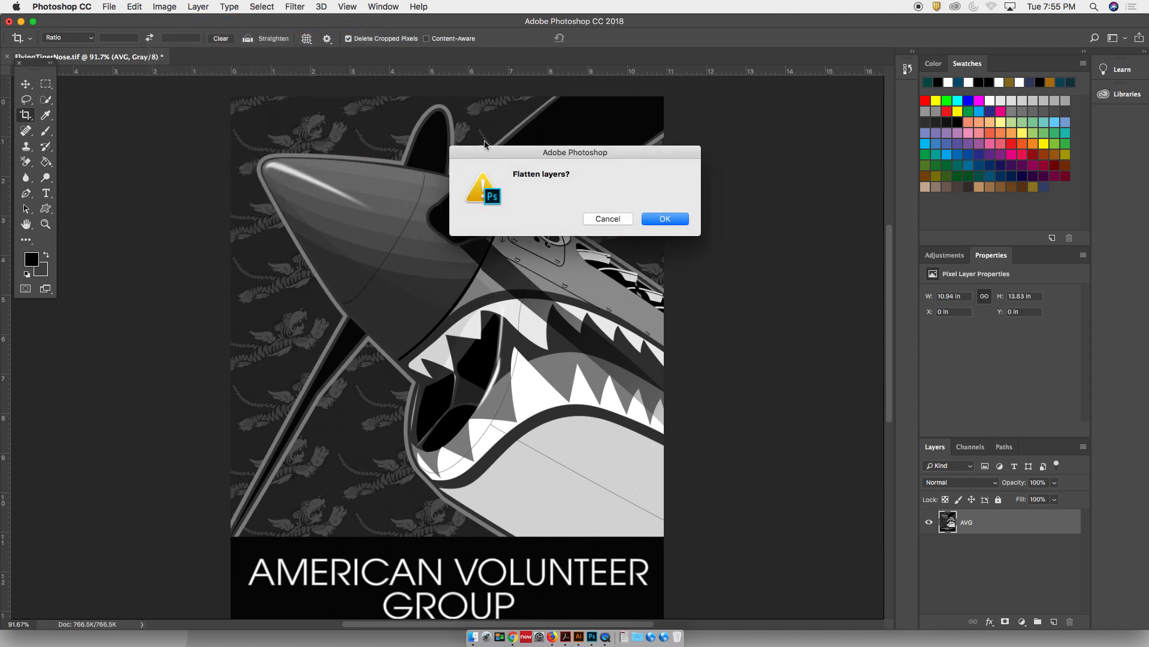
pyautogui.click(667, 219)
pyautogui.moveTo(601, 247); pyautogui.dragTo(809, 158)
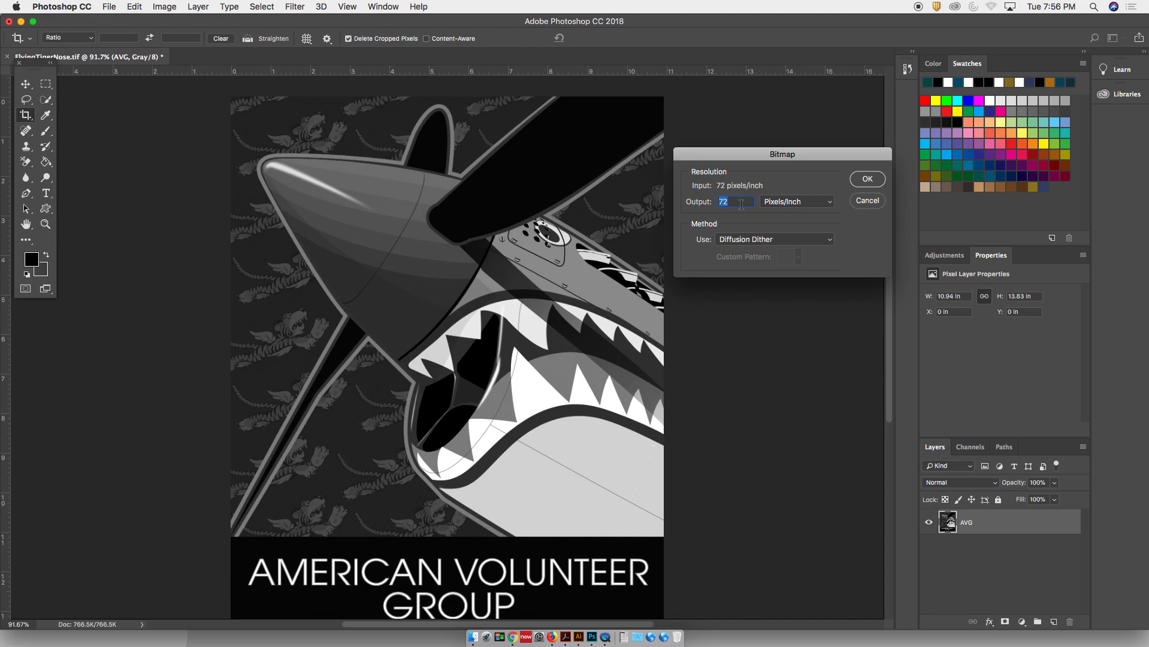
pyautogui.click(867, 201)
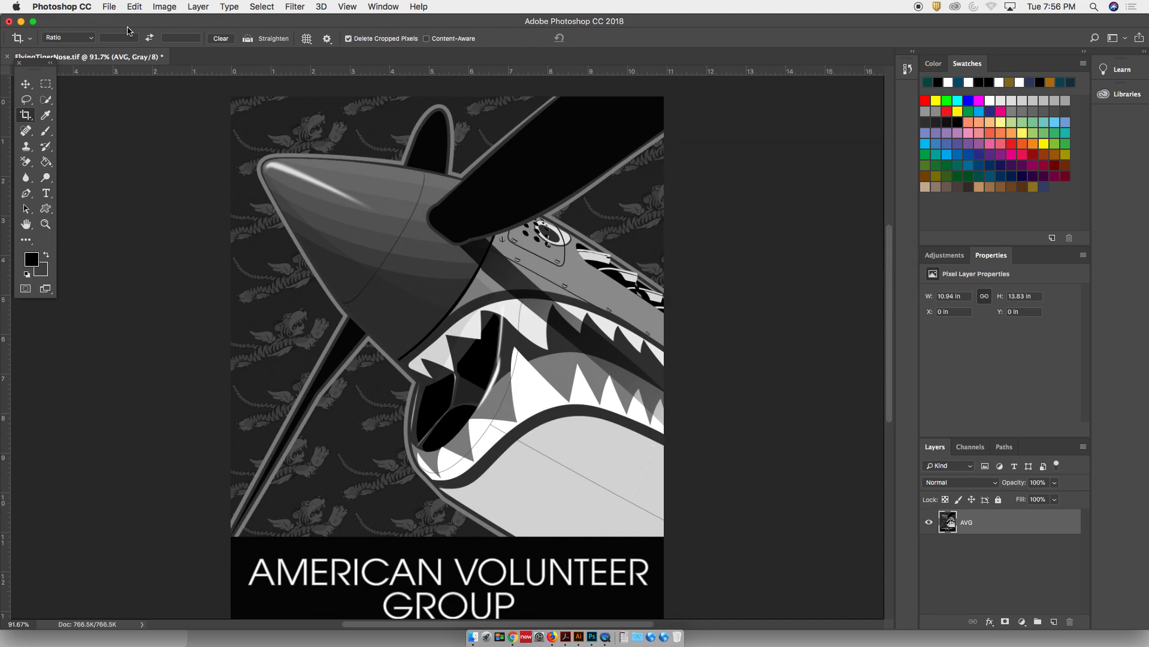
# Check the poster's dimensions and resolution in Image Size
pyautogui.click(168, 7)
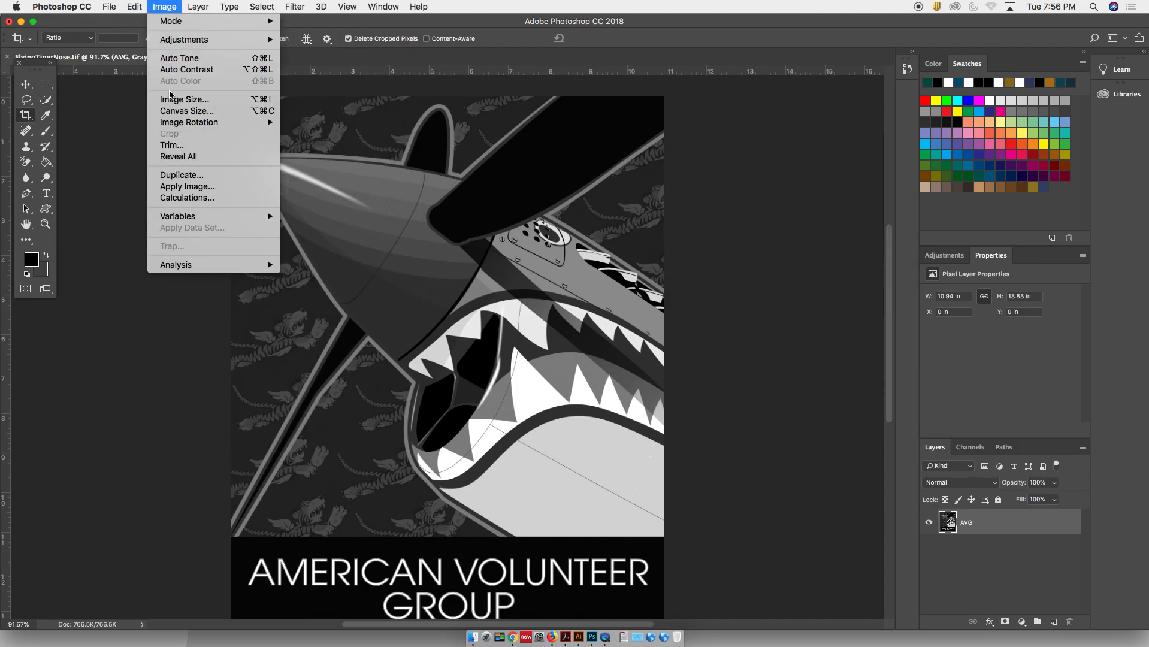
pyautogui.click(180, 99)
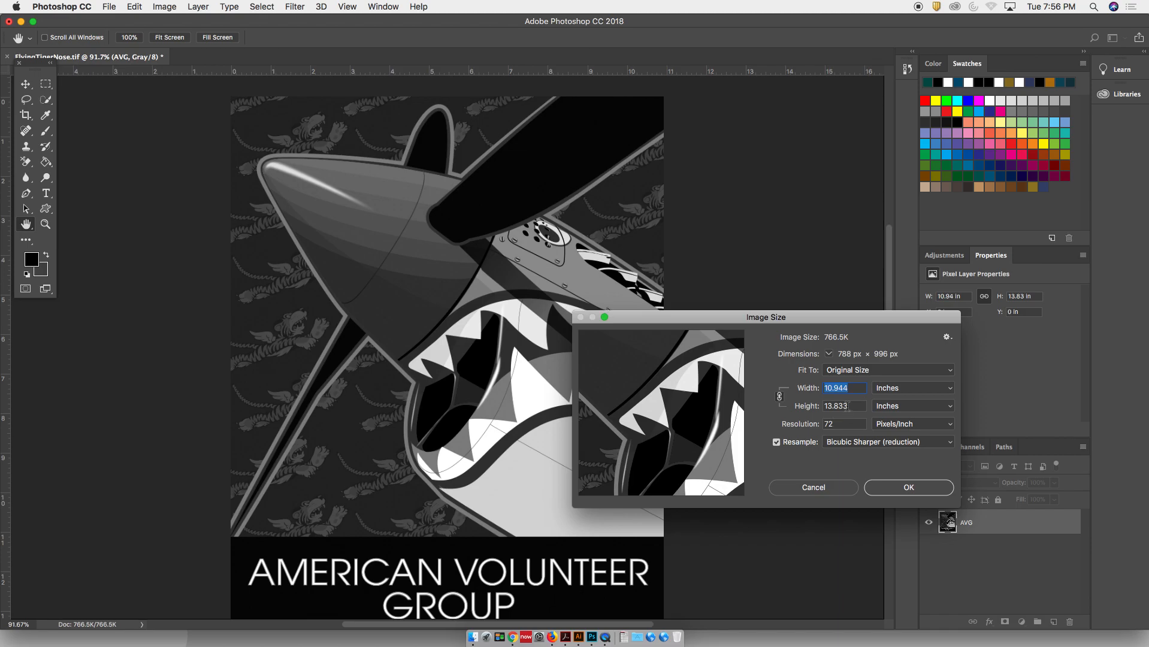
pyautogui.click(898, 488)
pyautogui.press('c')
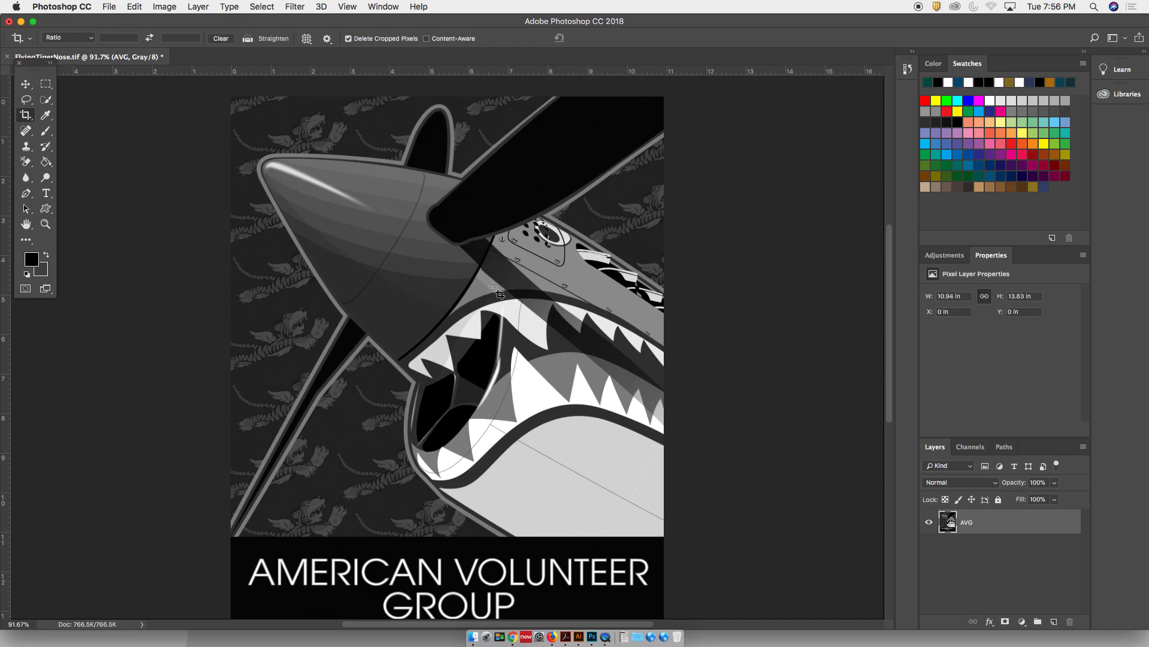
# Start a Bitmap conversion of the grayscale poster, flattening its layers and choosing the Halftone Screen method
pyautogui.click(165, 7)
pyautogui.moveTo(168, 23)
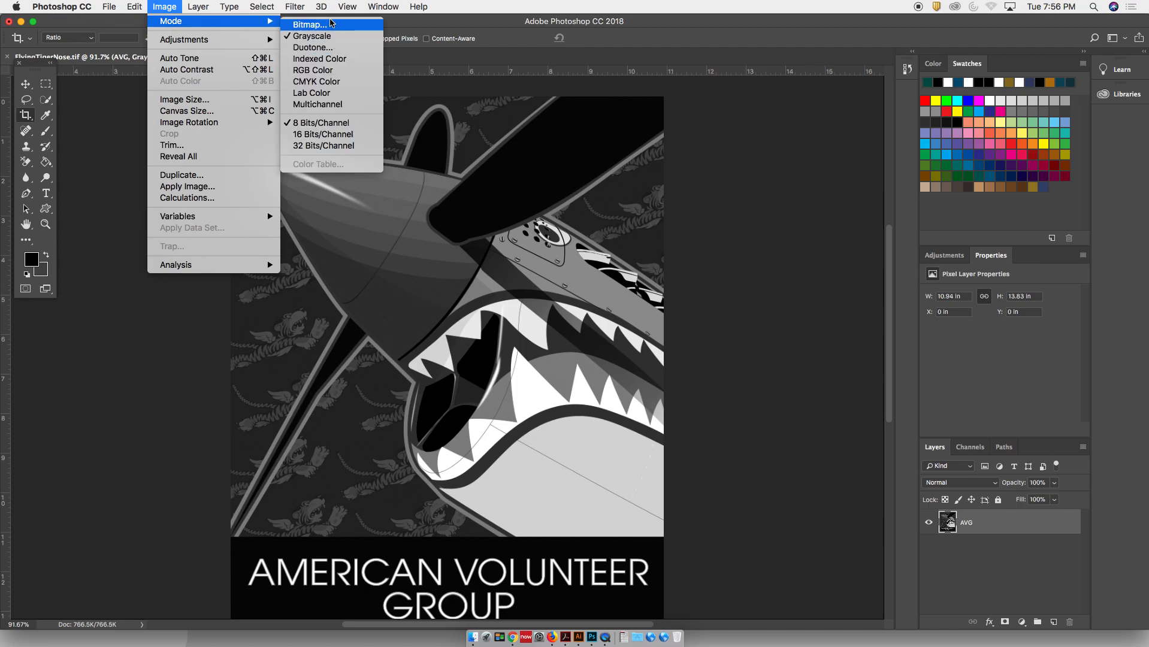
pyautogui.click(333, 25)
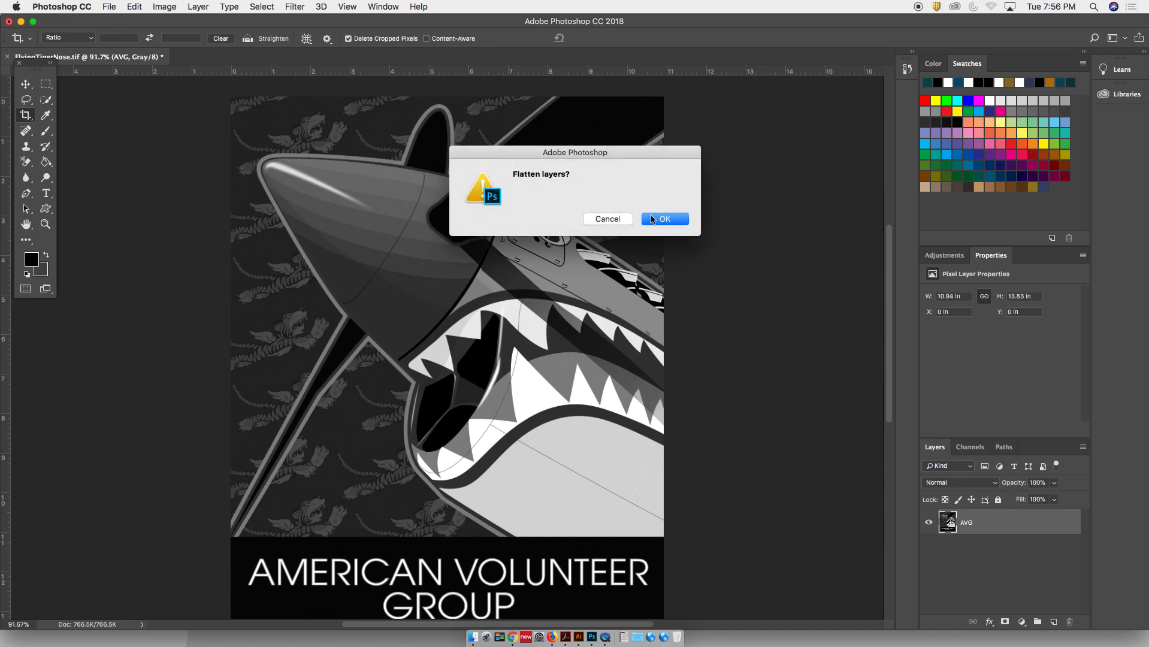
pyautogui.click(653, 219)
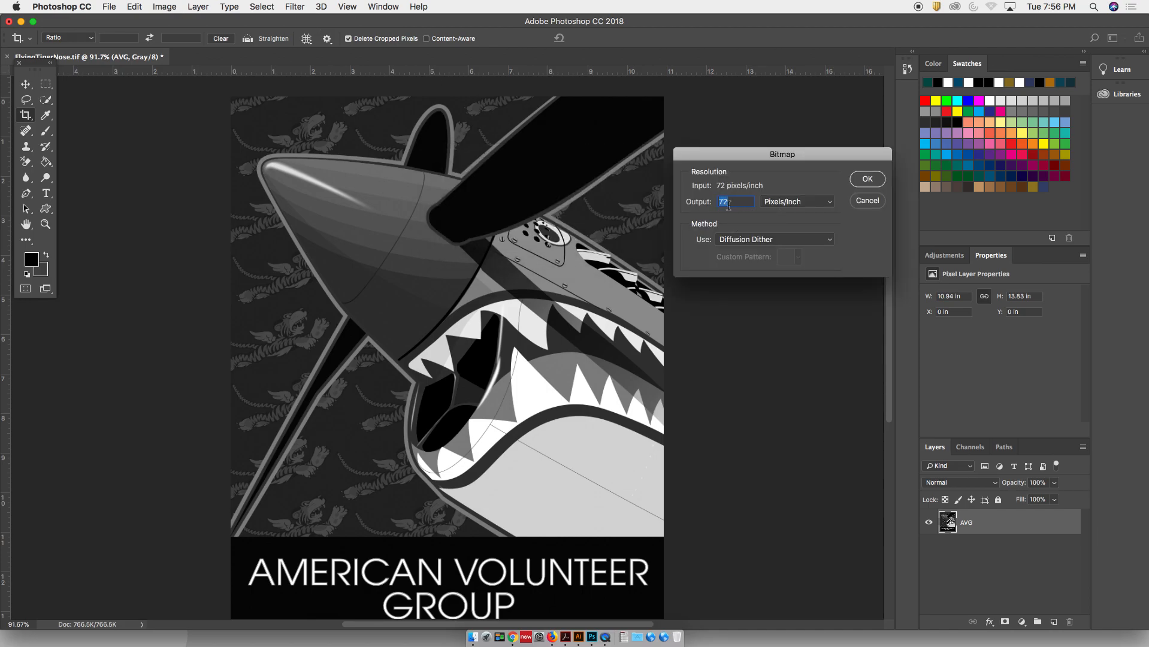
pyautogui.click(791, 240)
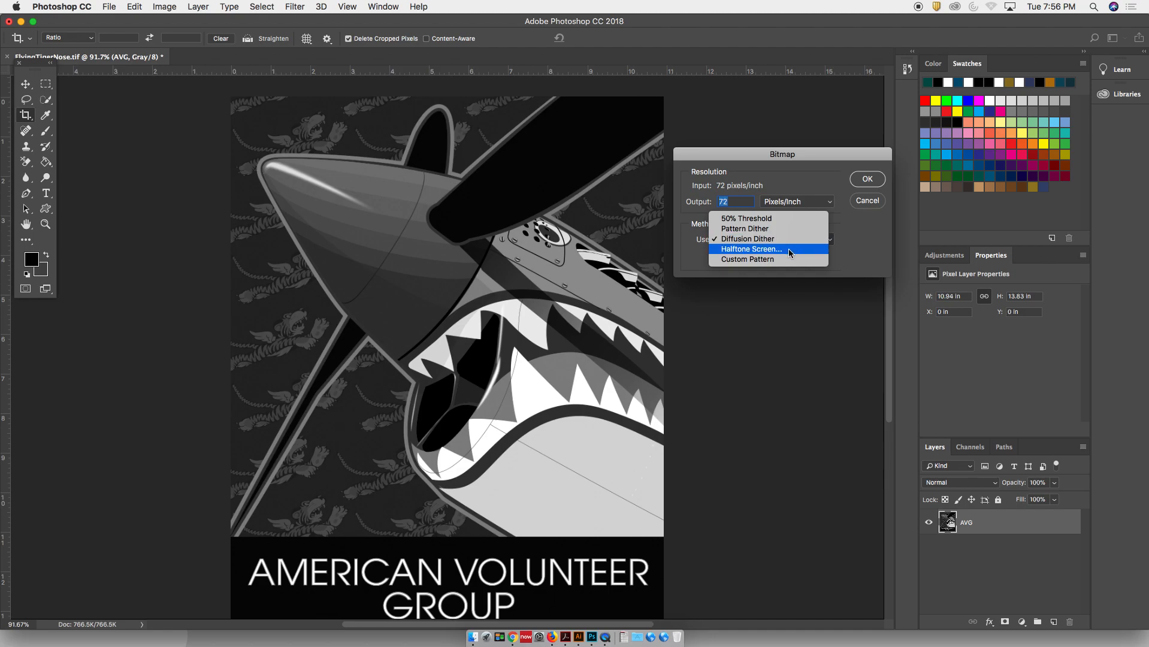
pyautogui.click(788, 248)
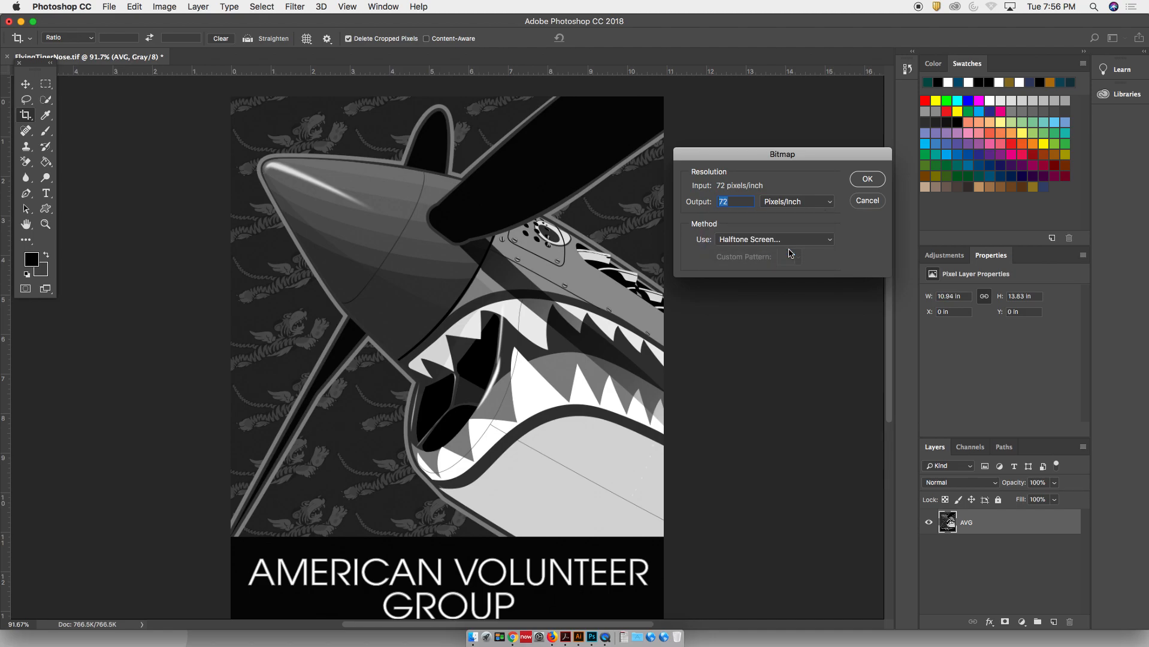
pyautogui.click(873, 179)
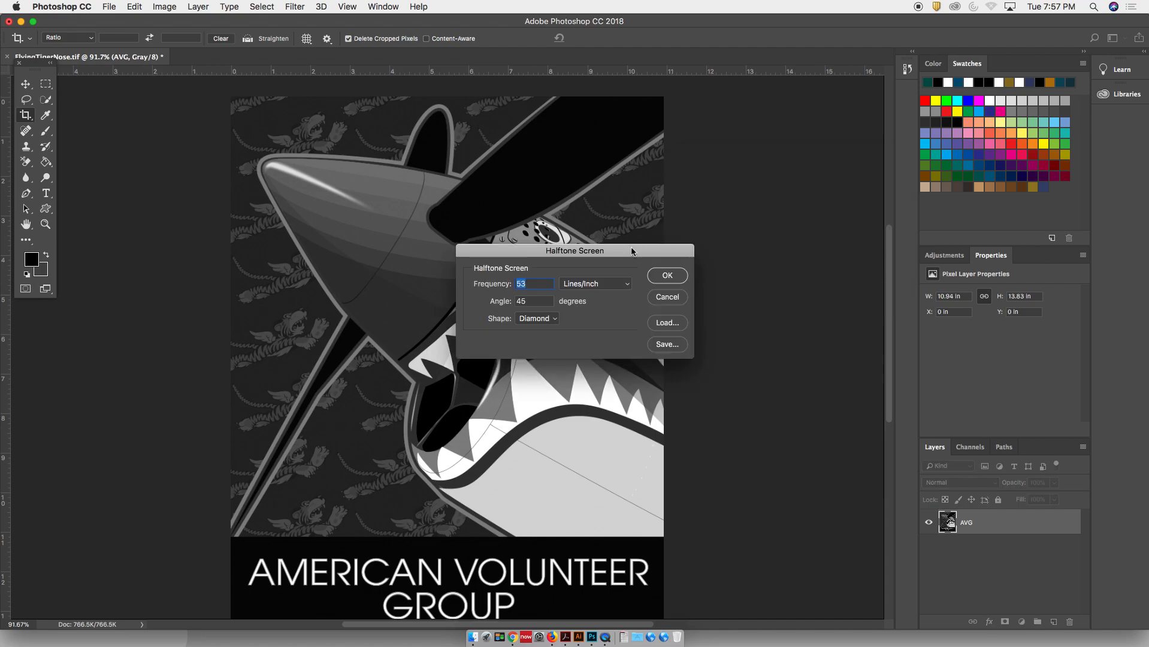
# Try a halftone screen of 11 lines/inch with the Round shape on the poster and undo the conversion
pyautogui.moveTo(846, 157); pyautogui.dragTo(811, 129)
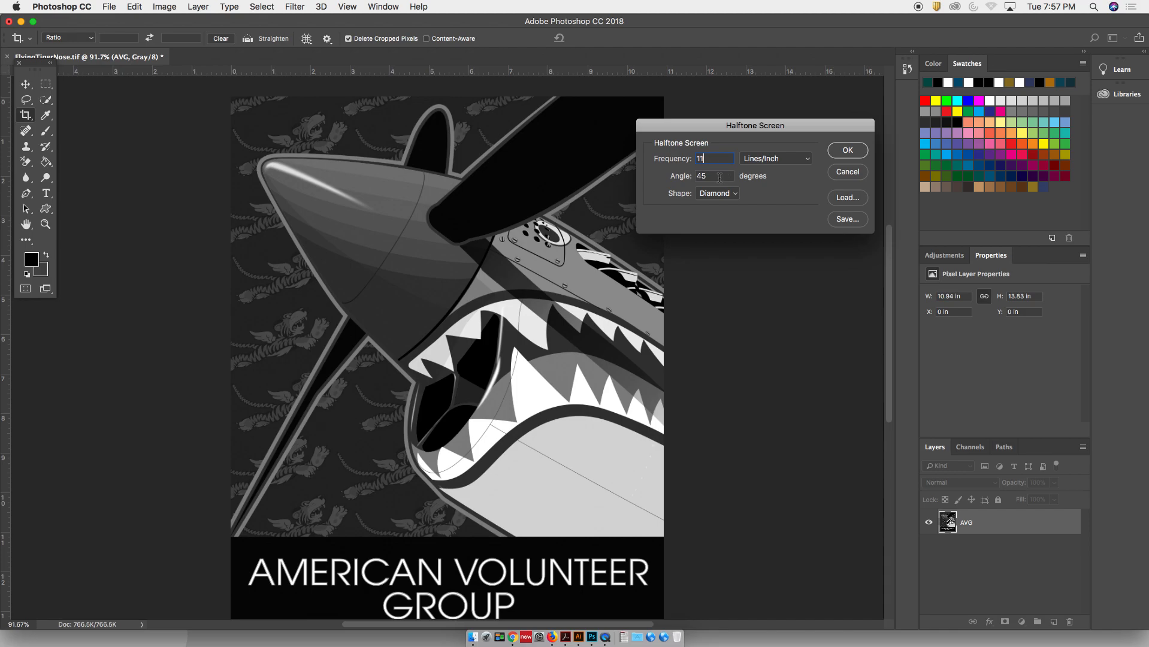
pyautogui.click(730, 193)
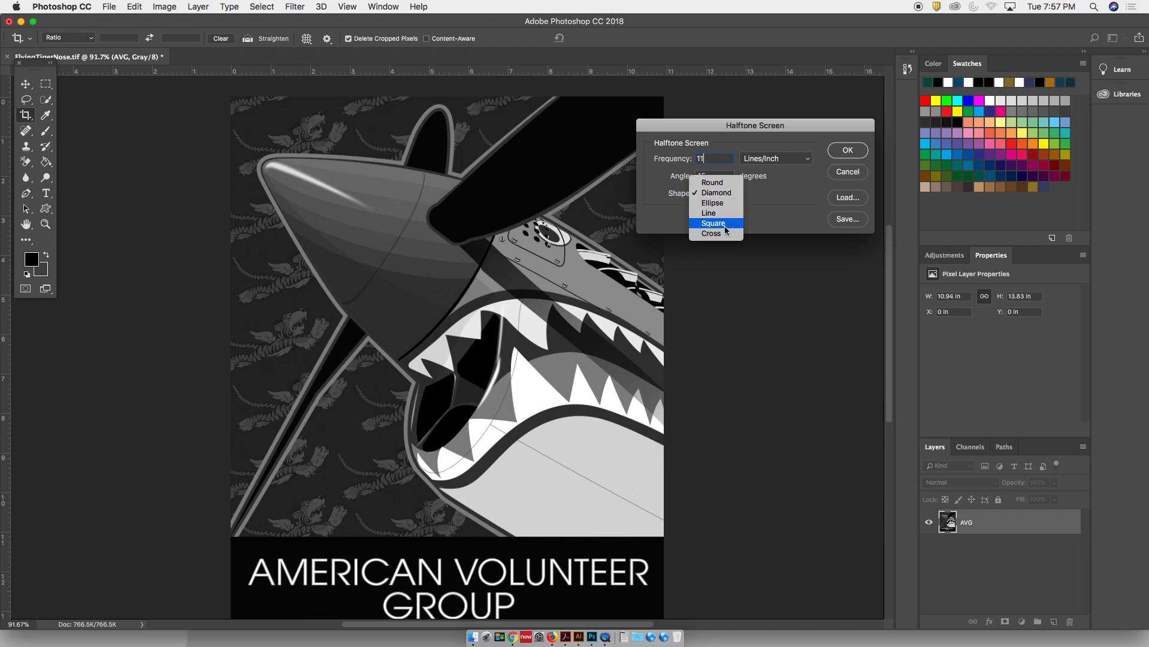
pyautogui.click(720, 185)
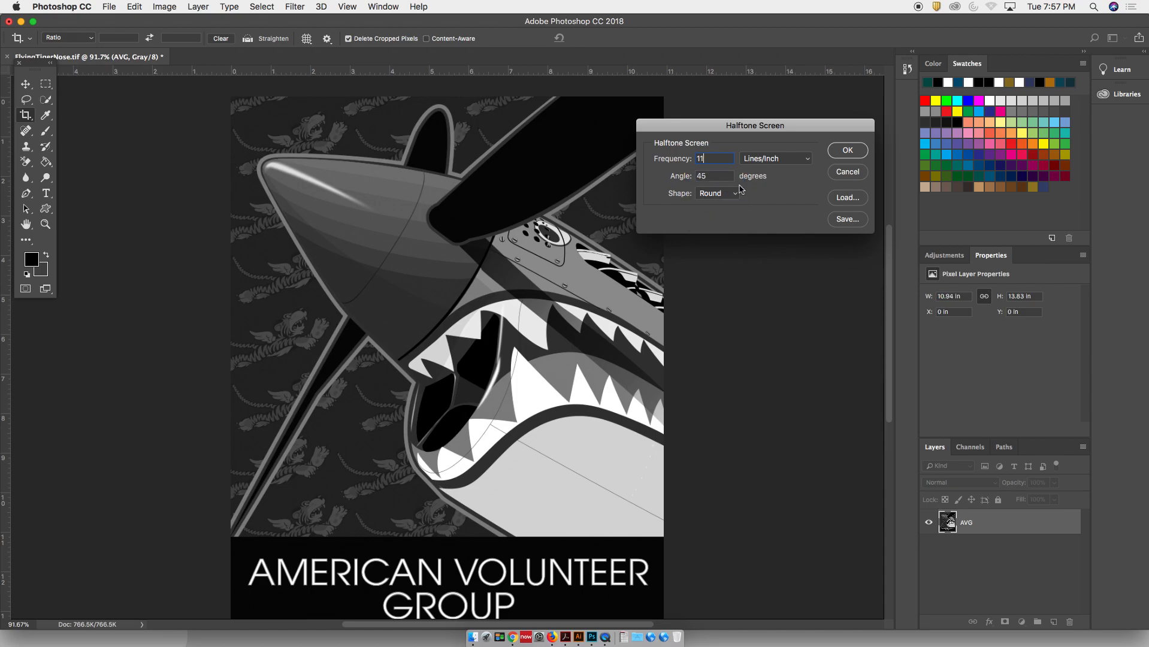
pyautogui.click(848, 151)
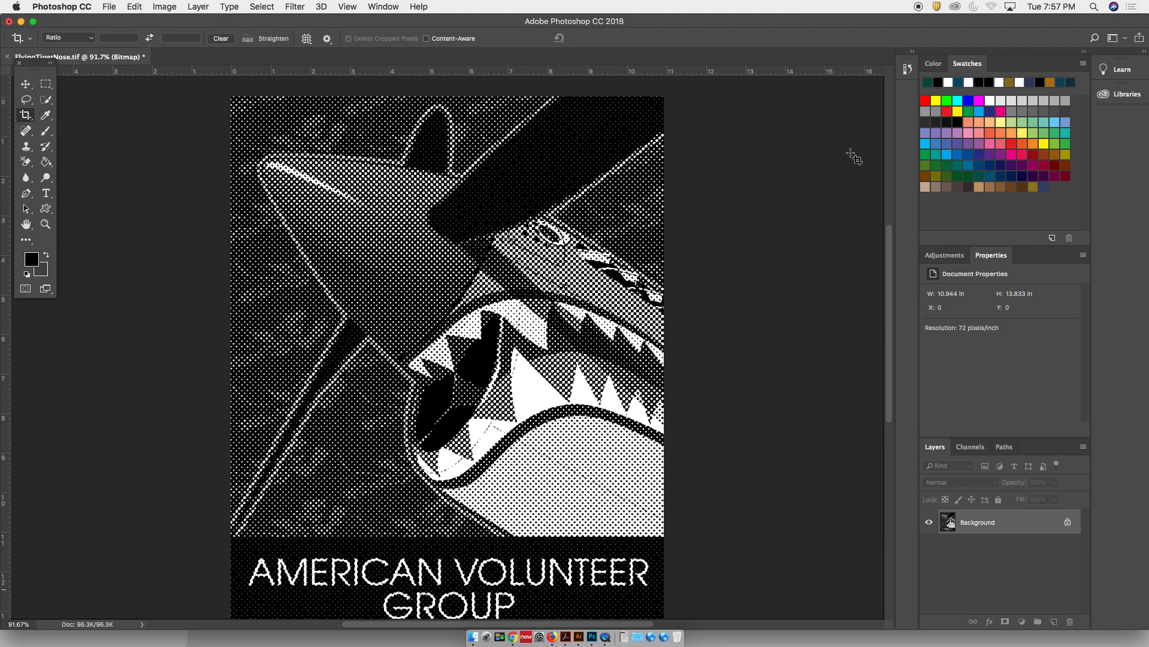
pyautogui.moveTo(450, 249)
pyautogui.mouseDown()
pyautogui.moveTo(530, 286)
pyautogui.moveTo(459, 253)
pyautogui.mouseUp()
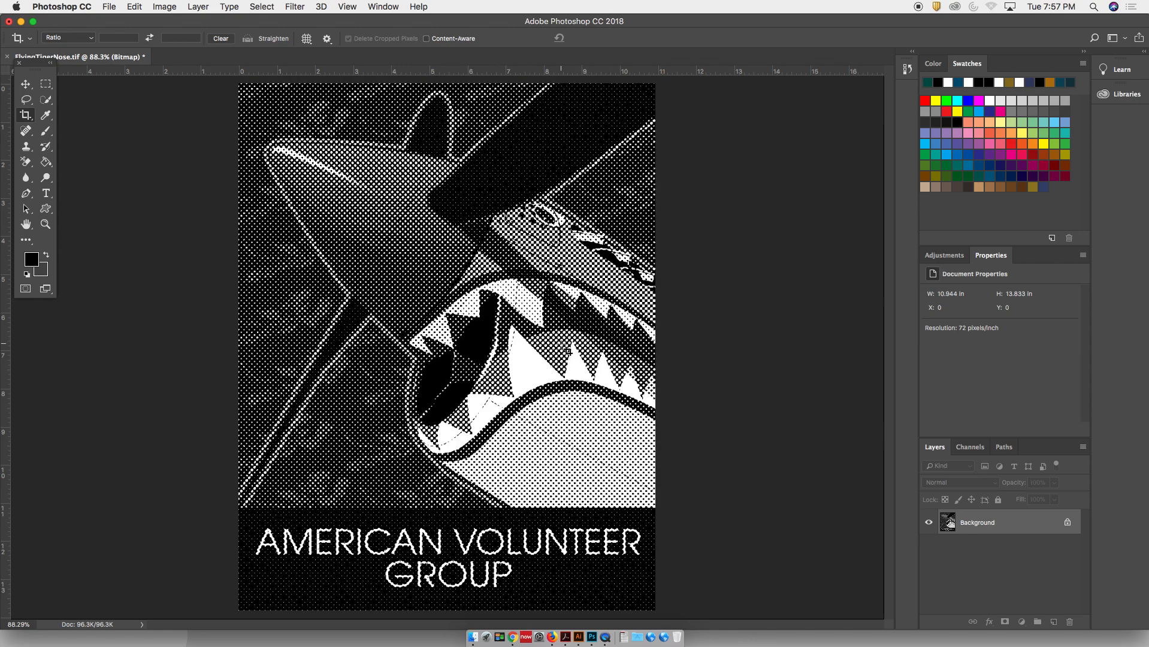
pyautogui.press('super+z')
# Try converting the flattened poster to Bitmap with the 50% Threshold method and undo the conversion
pyautogui.click(170, 8)
pyautogui.moveTo(172, 20)
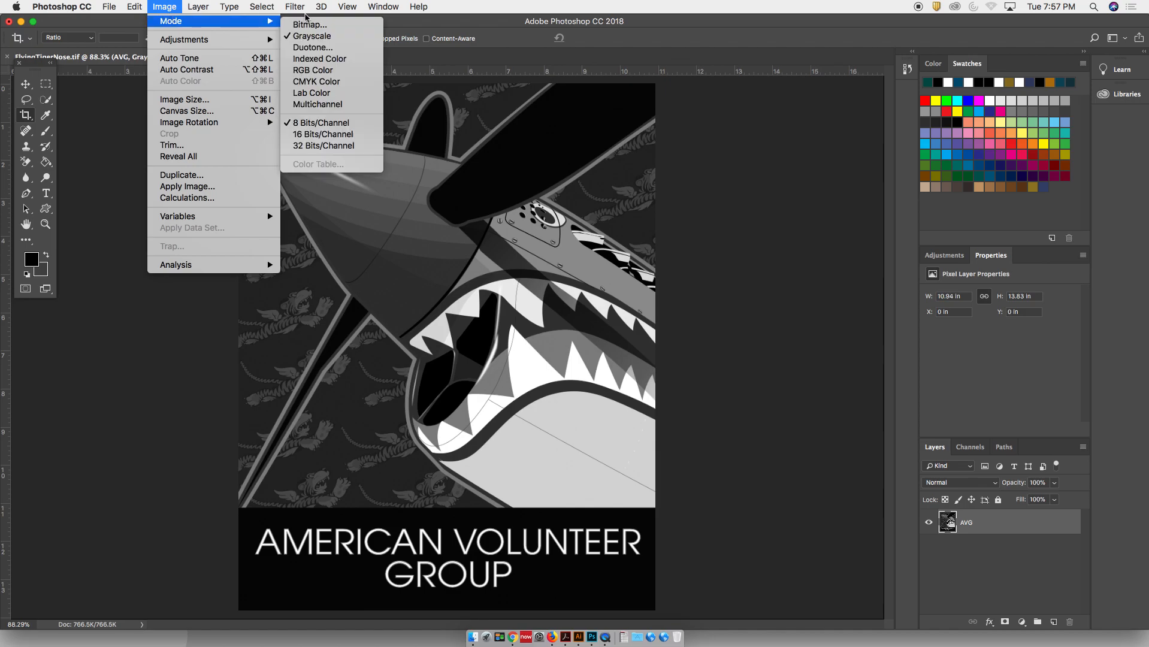
pyautogui.click(318, 22)
pyautogui.click(677, 218)
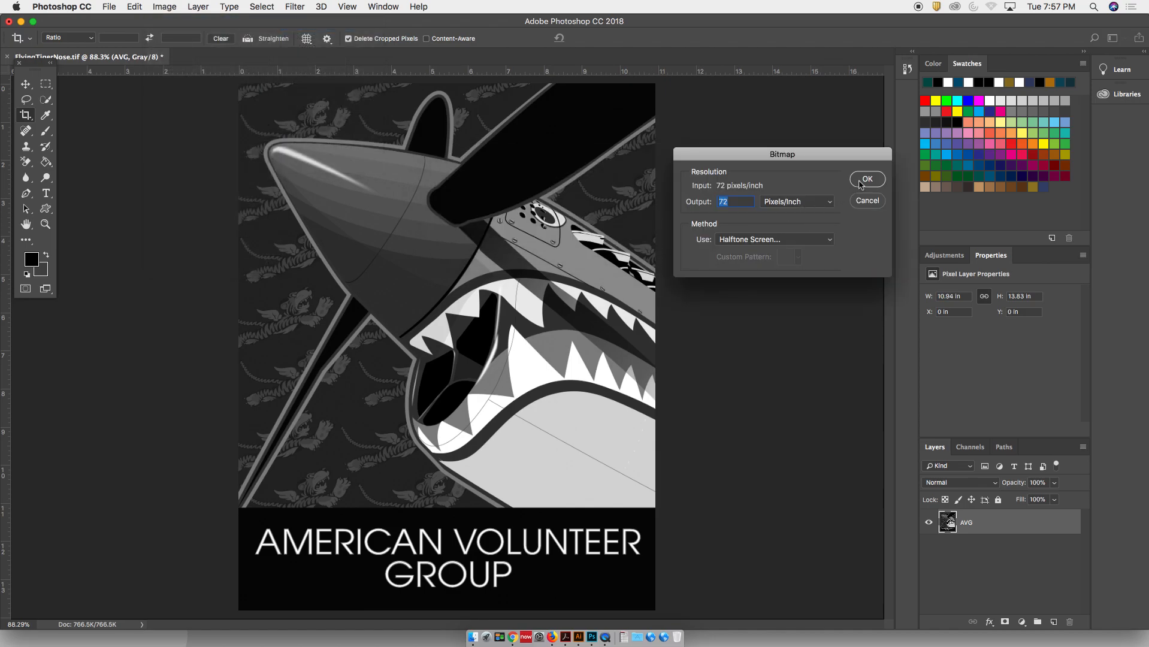
pyautogui.click(829, 240)
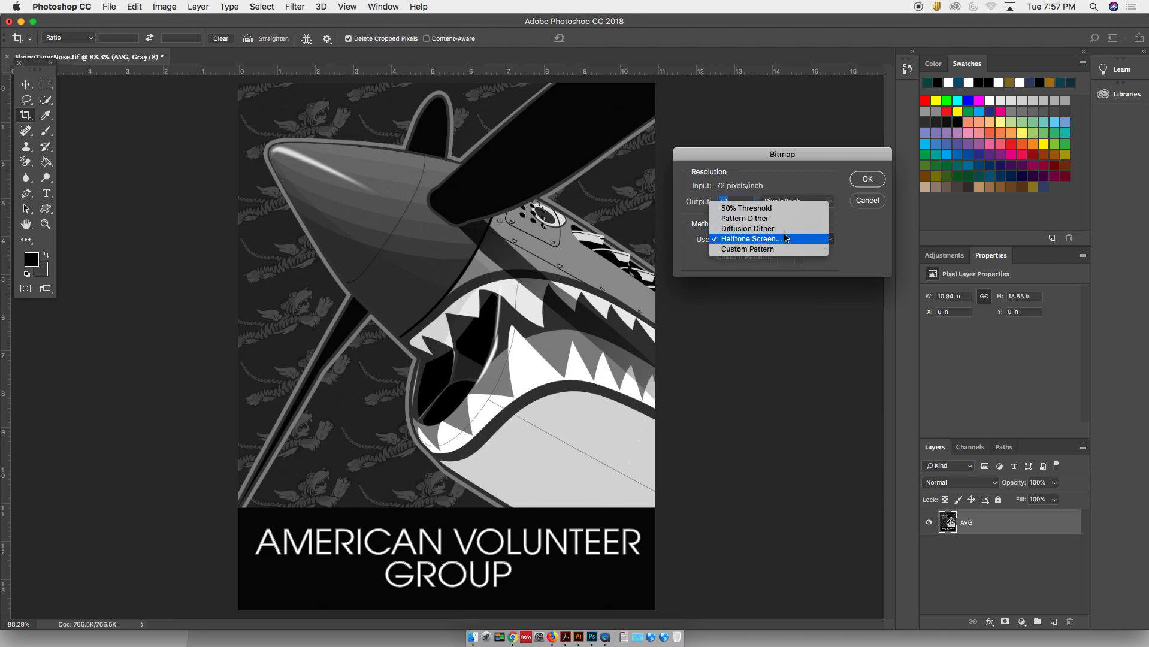
pyautogui.click(739, 211)
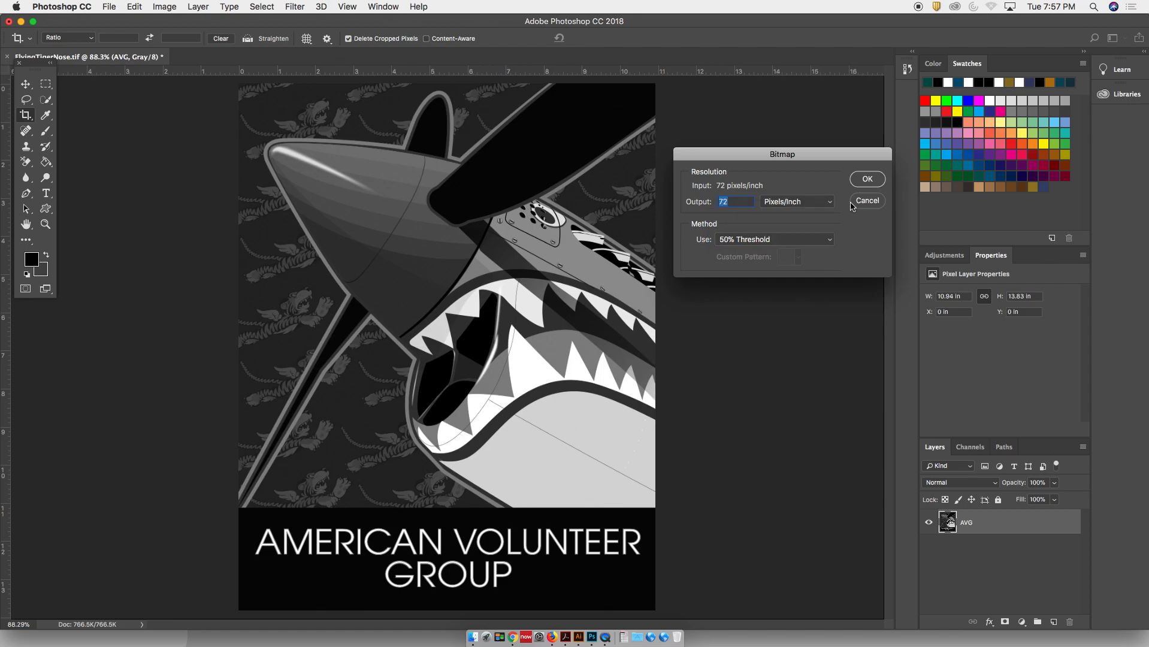
pyautogui.click(863, 181)
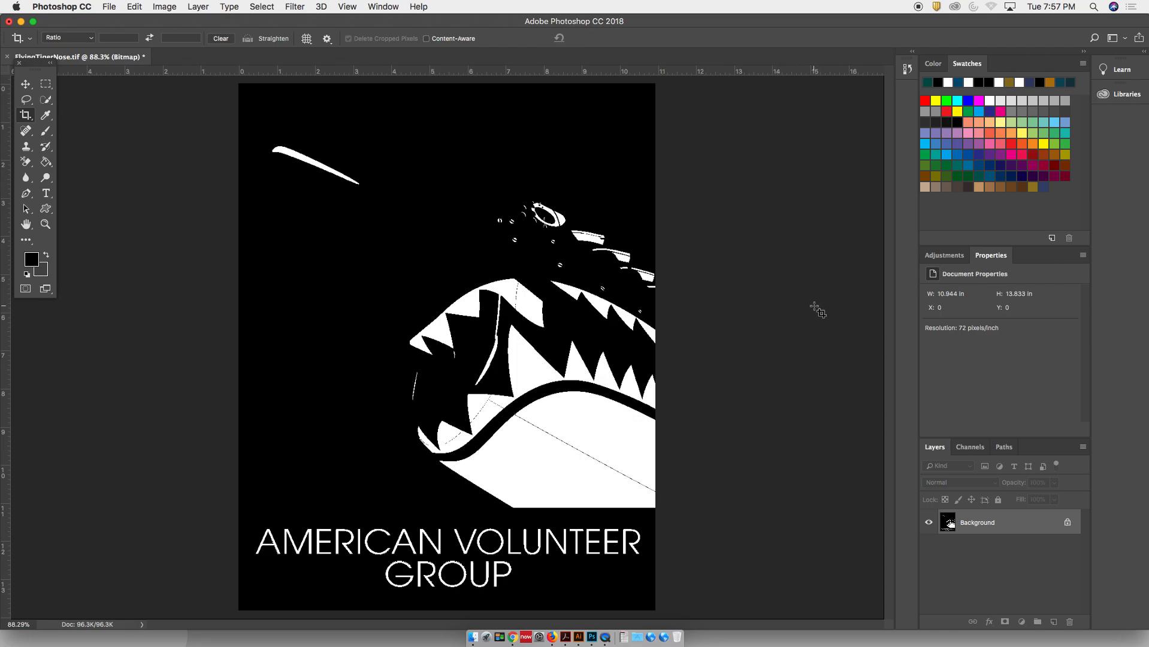
pyautogui.press('super+z')
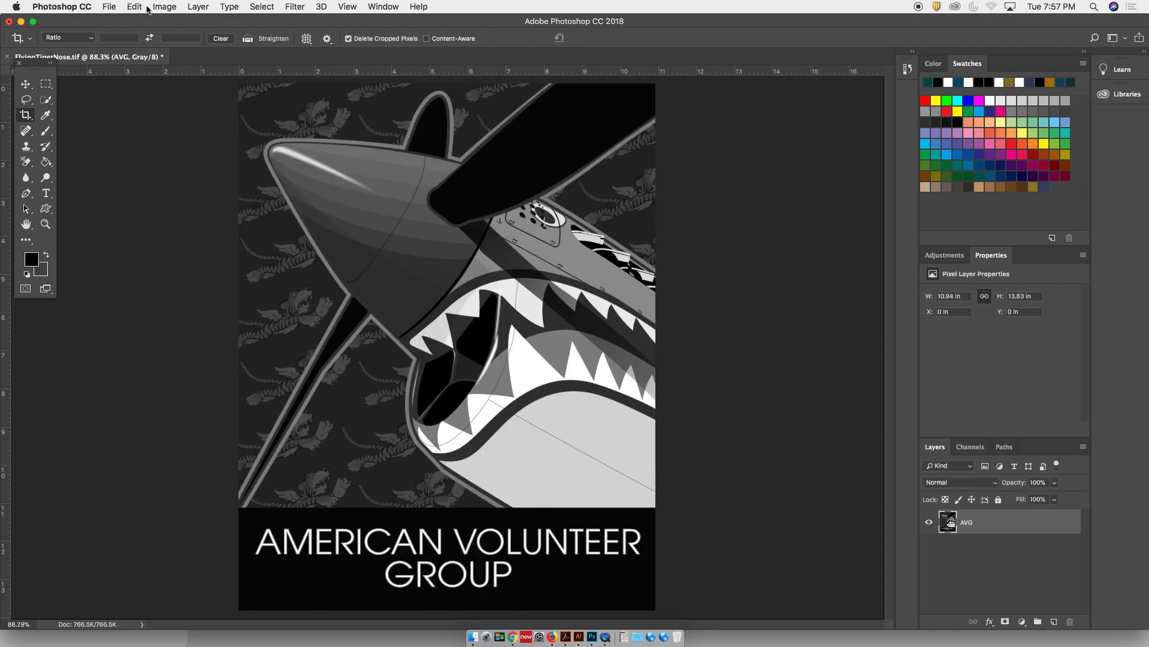
# Try converting the flattened poster to Bitmap with a round halftone screen at 20 lines/inch and undo the conversion
pyautogui.click(167, 7)
pyautogui.moveTo(171, 24)
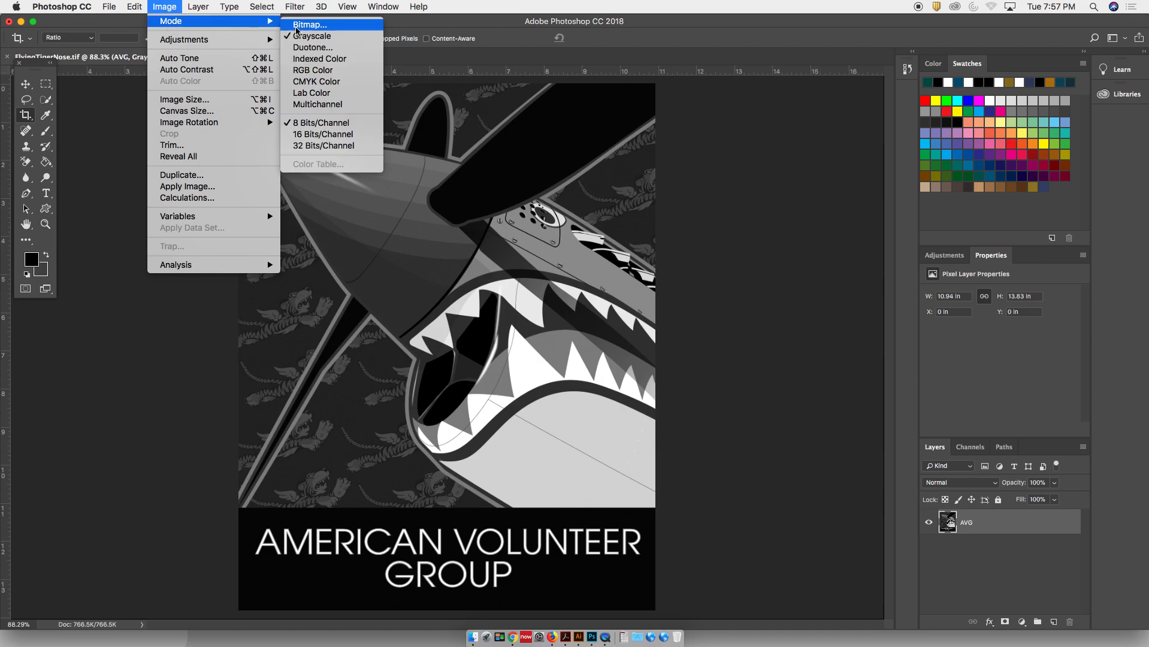
pyautogui.click(295, 24)
pyautogui.click(662, 220)
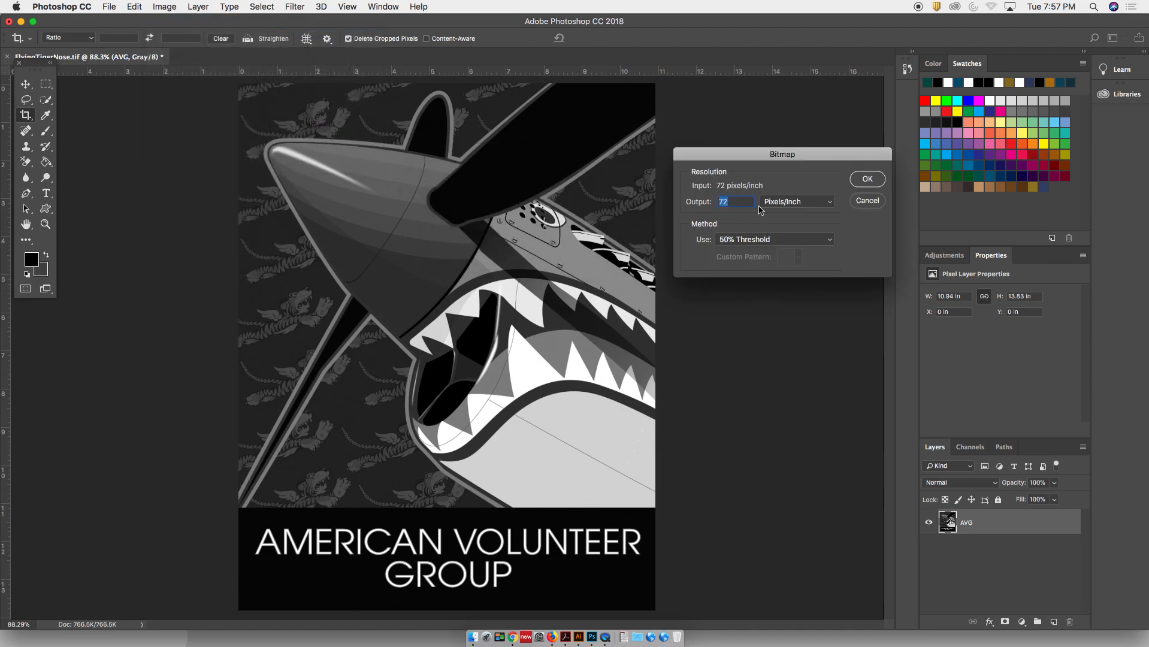
pyautogui.click(777, 238)
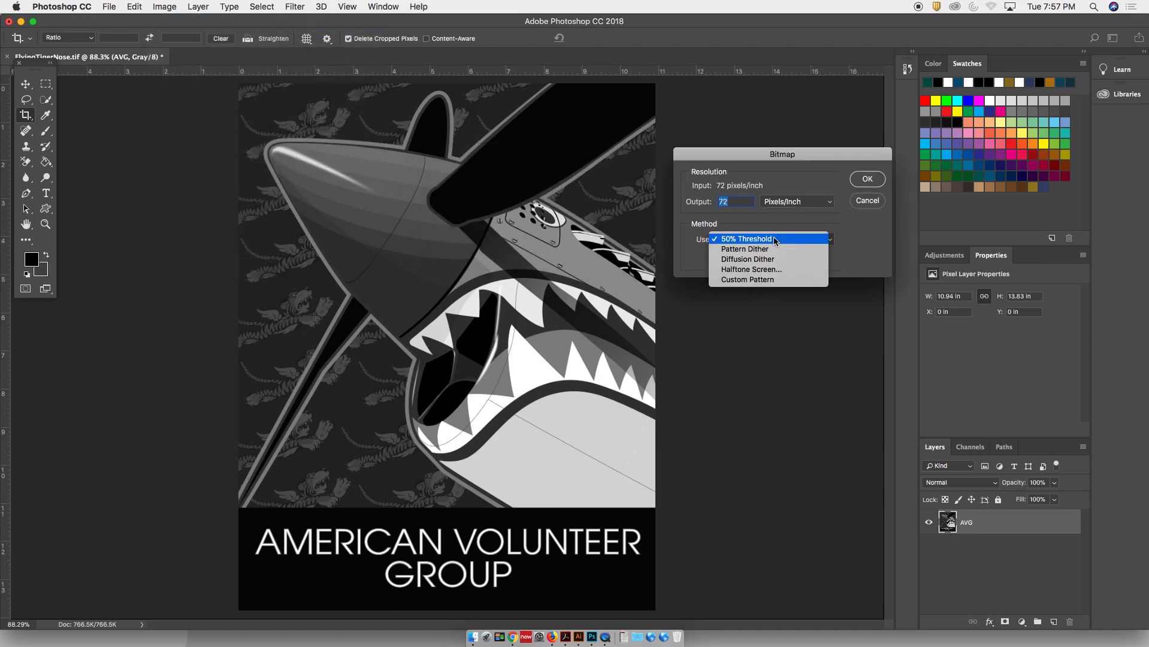
pyautogui.click(763, 275)
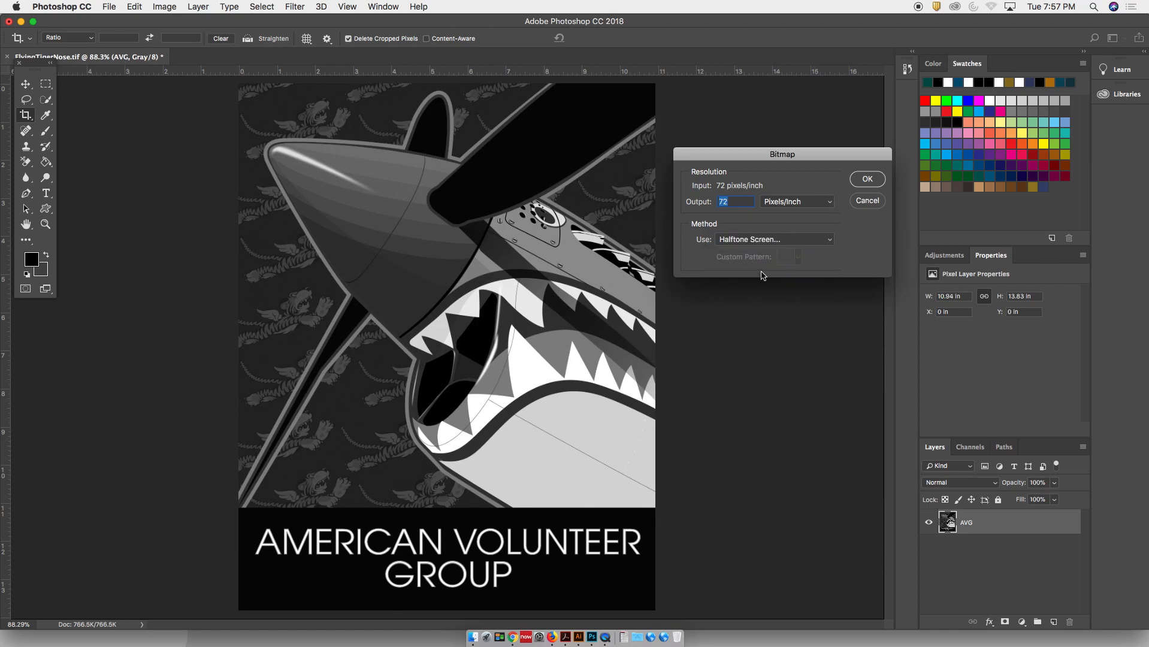
pyautogui.click(853, 186)
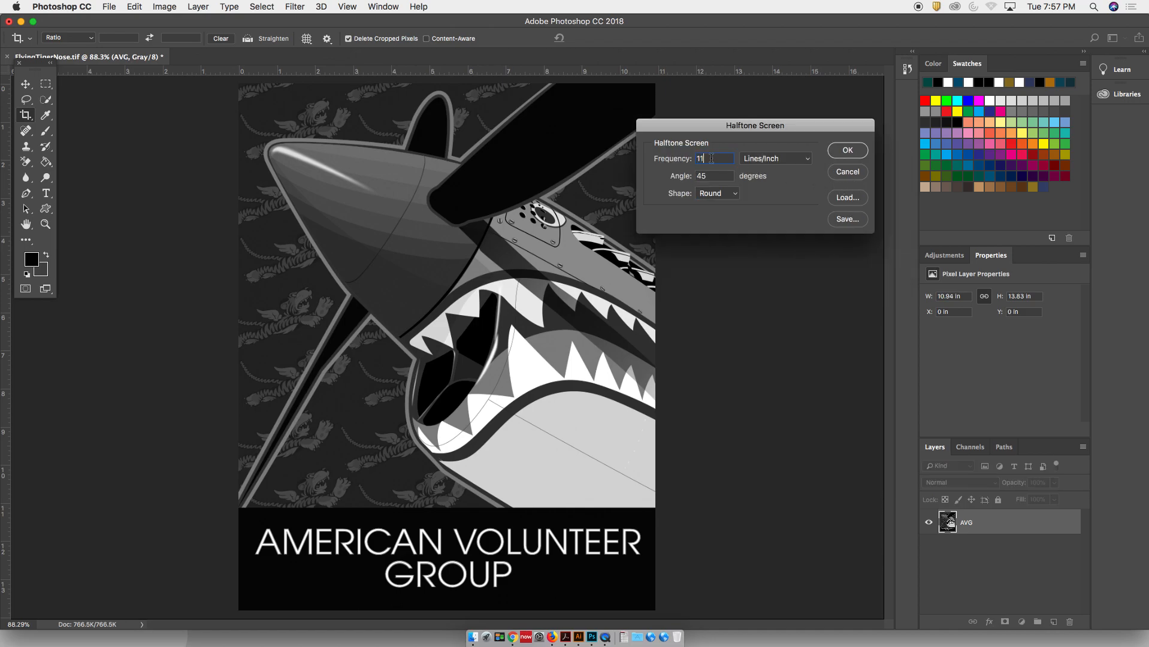
pyautogui.write('20')
pyautogui.click(847, 151)
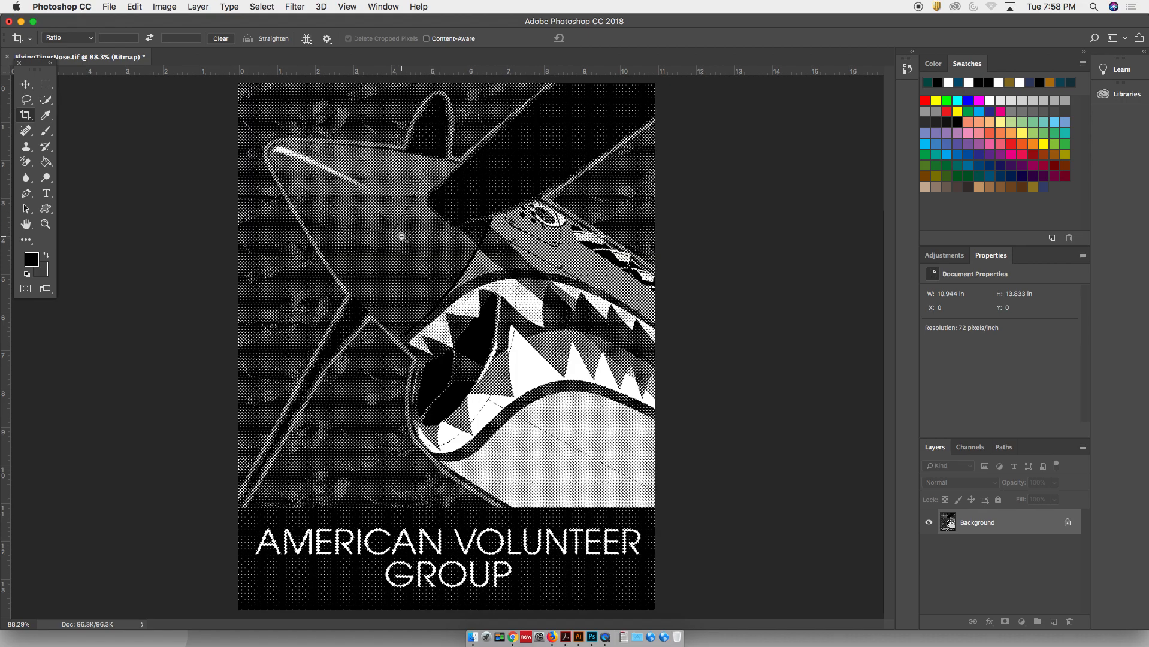
pyautogui.moveTo(402, 237); pyautogui.dragTo(408, 213)
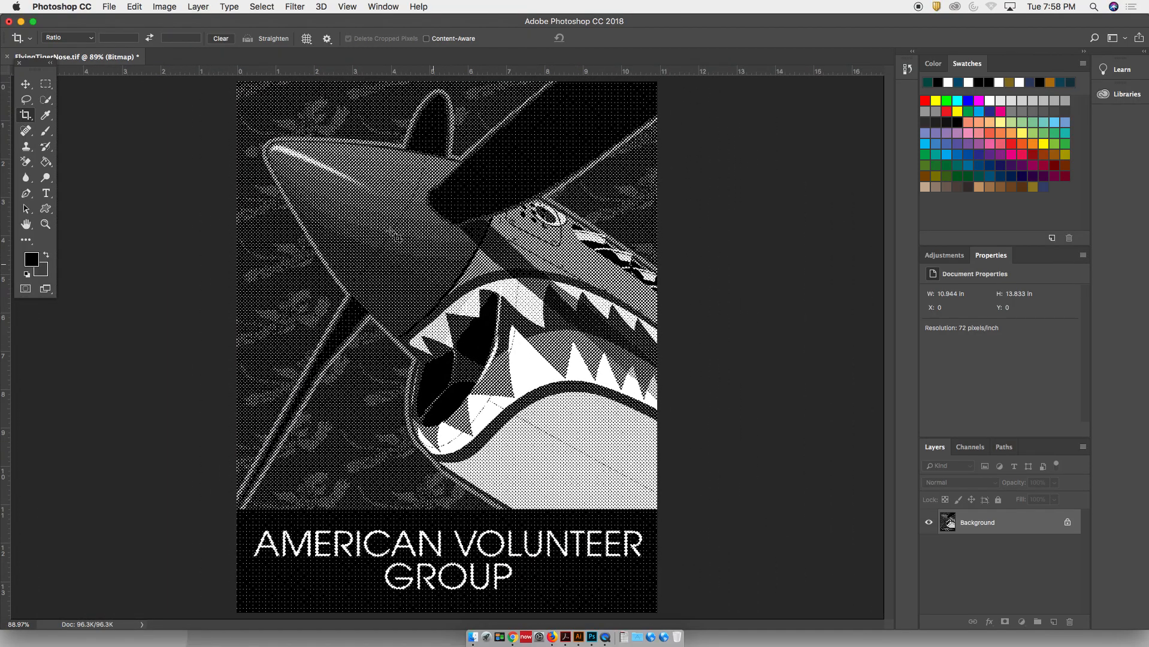
pyautogui.press('super+z')
pyautogui.press('super+z')
# Convert the flattened poster to Bitmap using a 45-degree Round halftone screen with a coarser frequency than 20 lines/inch
pyautogui.click(168, 7)
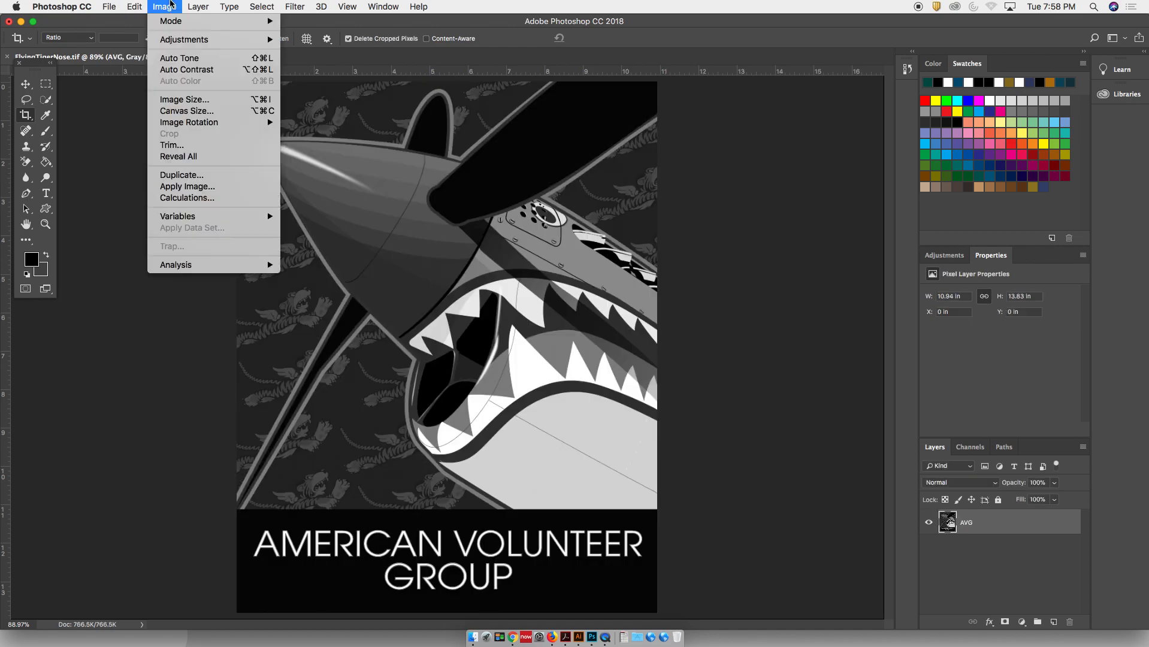
pyautogui.moveTo(175, 21)
pyautogui.click(326, 25)
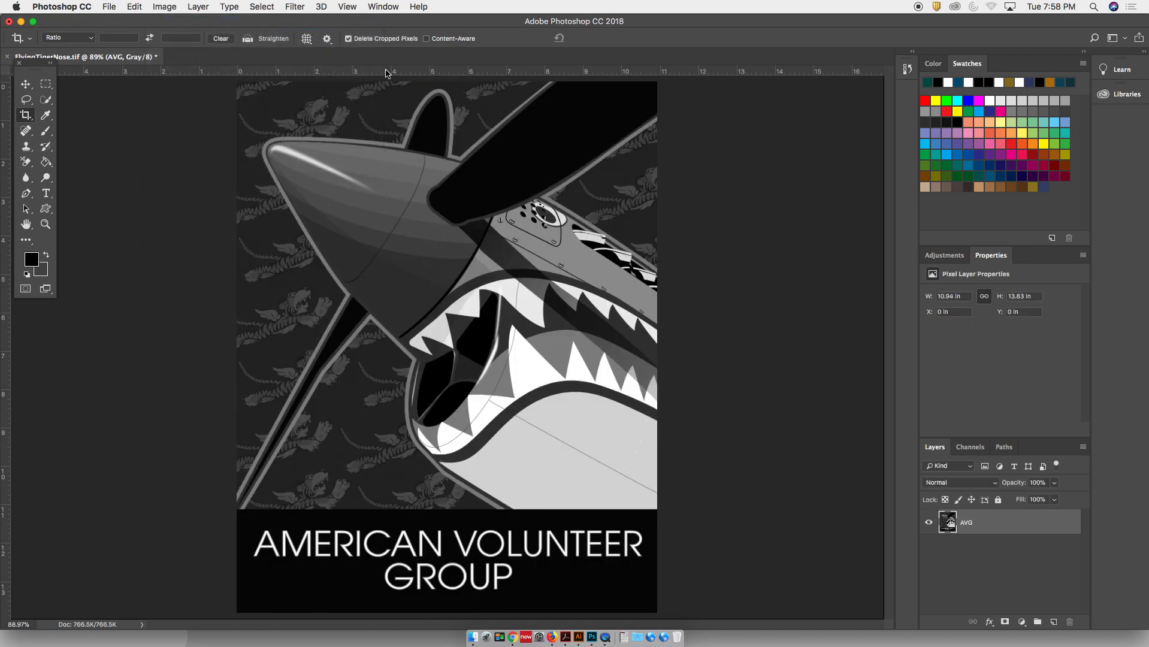
pyautogui.click(657, 219)
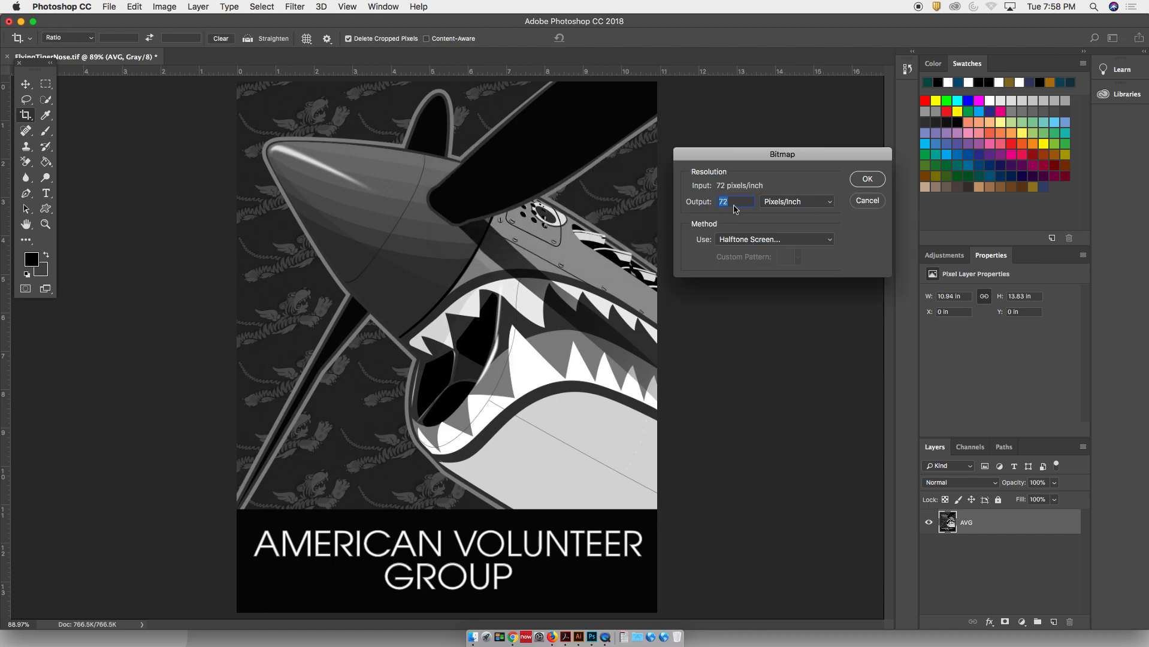
pyautogui.click(867, 181)
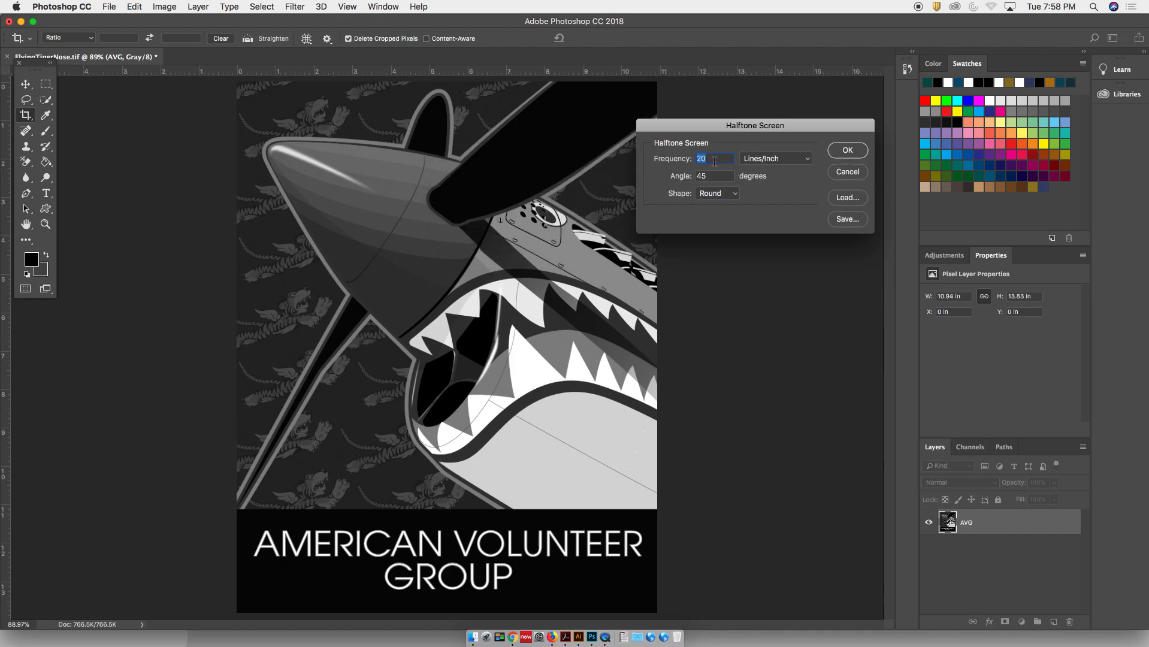
pyautogui.click(859, 155)
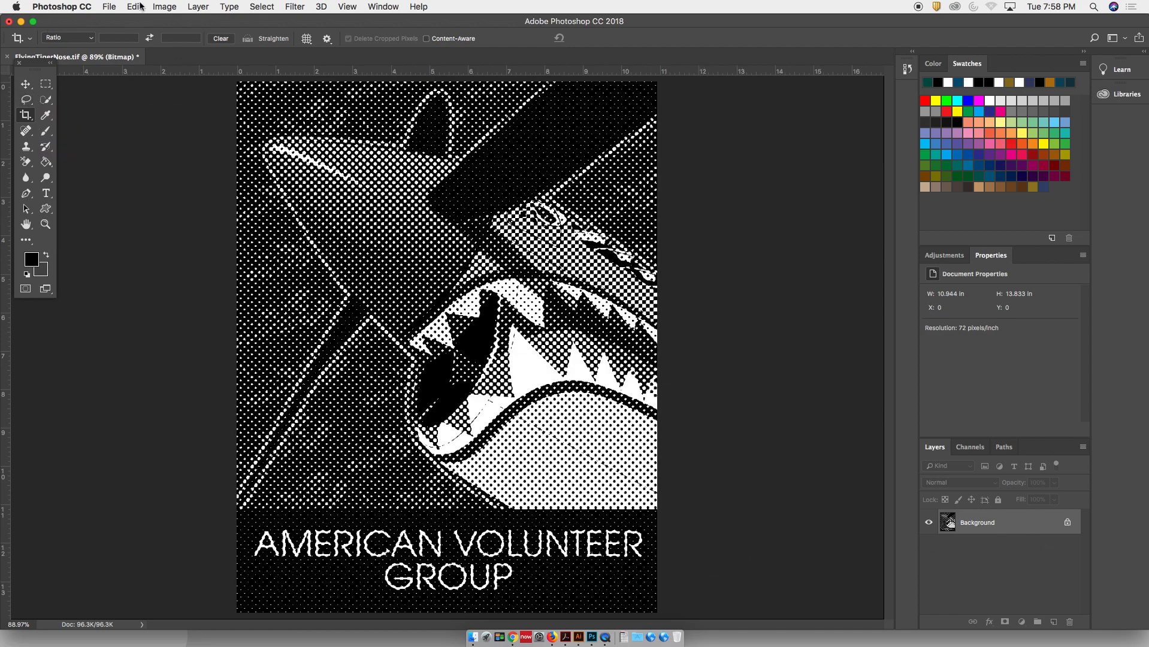
# Convert the halftone bitmap poster back to Grayscale and on to RGB Color mode
pyautogui.click(161, 6)
pyautogui.moveTo(167, 22)
pyautogui.click(316, 36)
pyautogui.click(612, 298)
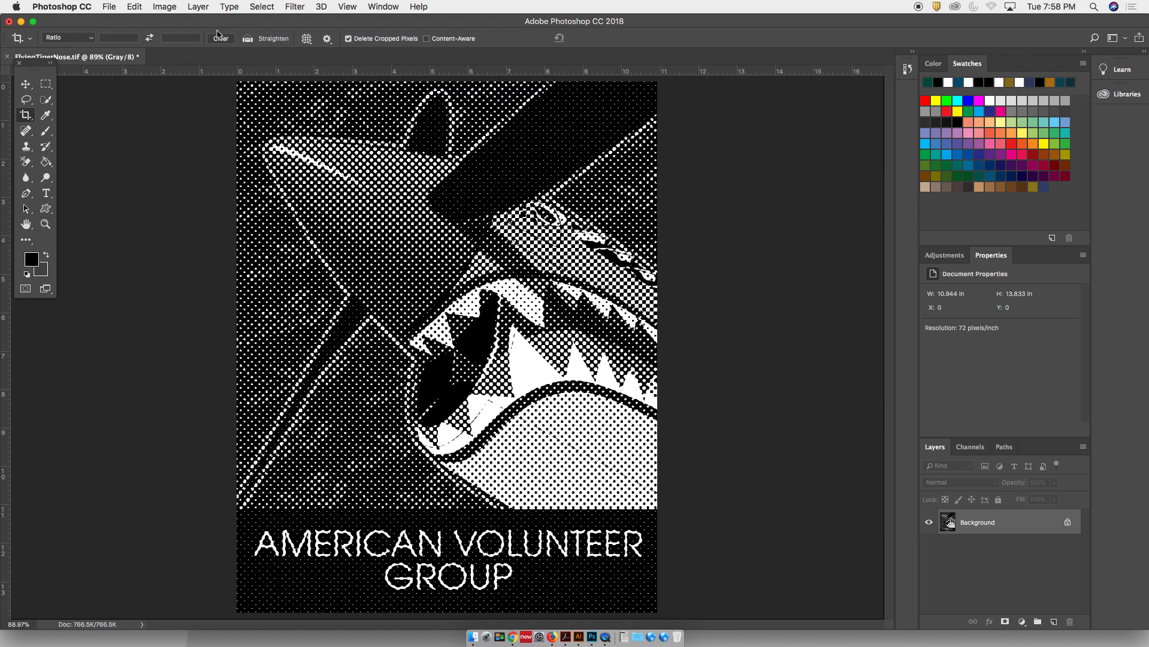
pyautogui.click(170, 10)
pyautogui.moveTo(173, 23)
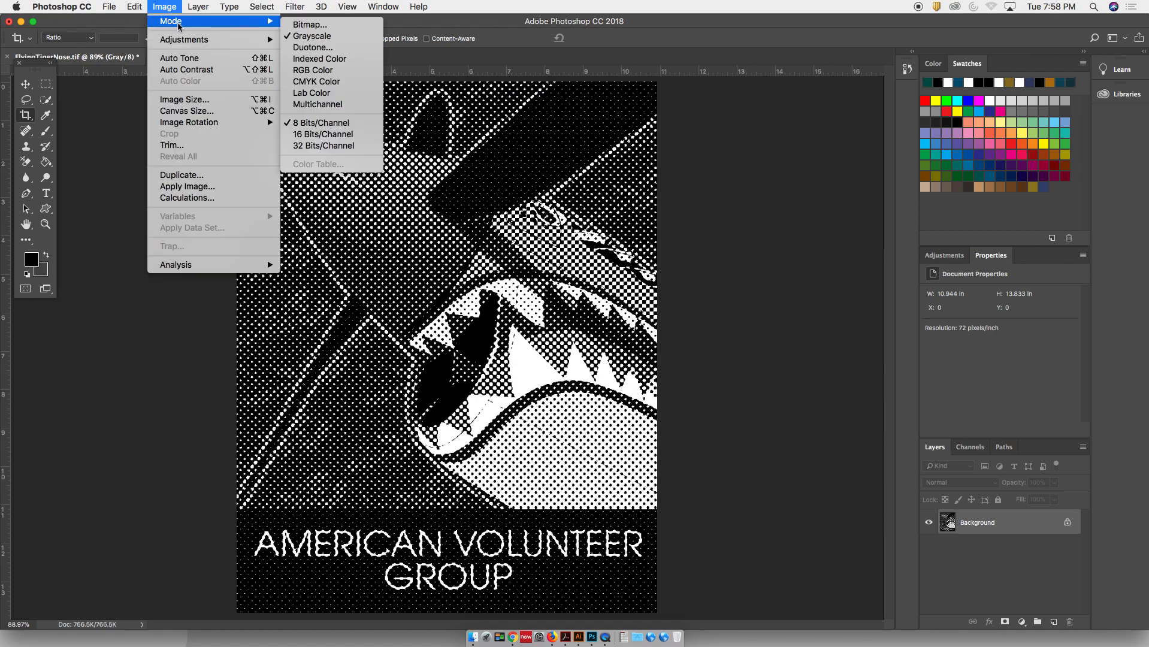
pyautogui.click(334, 70)
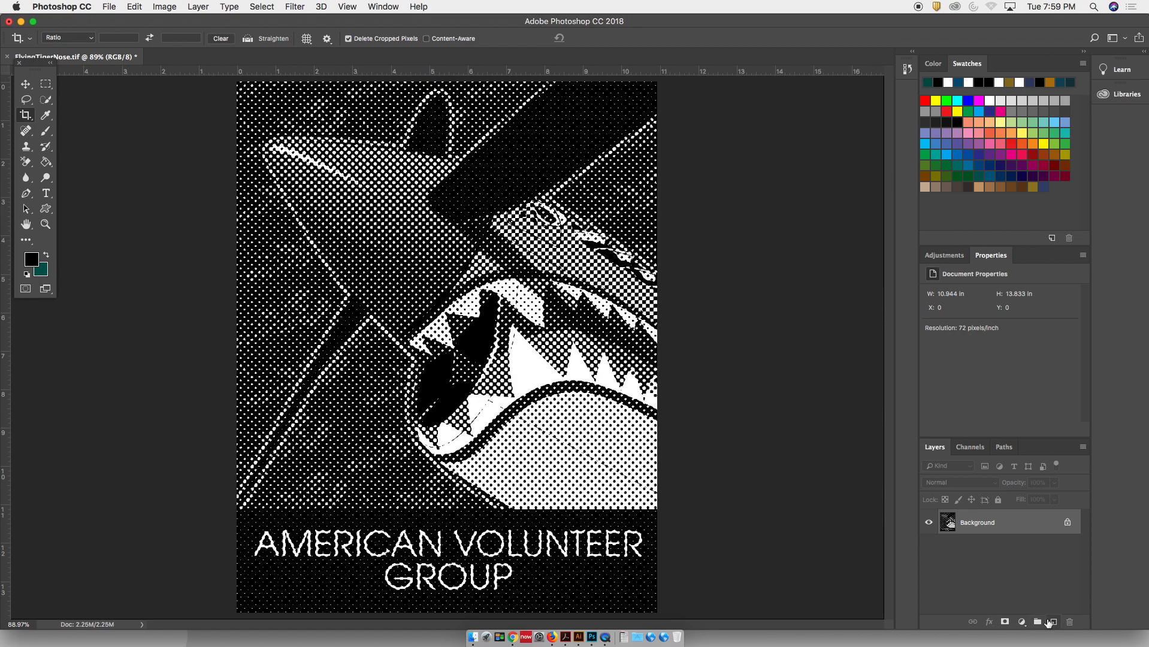
# Add a new layer above the halftone Background and fill it entirely with a bright orange swatch color
pyautogui.click(1053, 624)
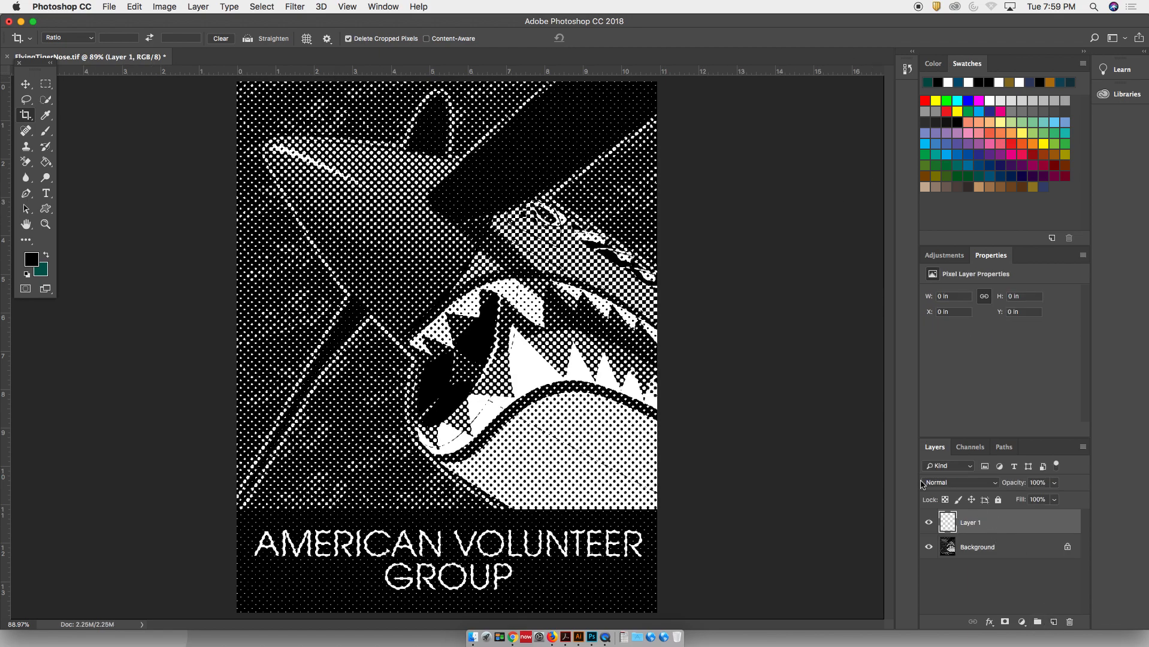
pyautogui.keyDown('super'); pyautogui.click(1001, 136); pyautogui.keyUp('super')
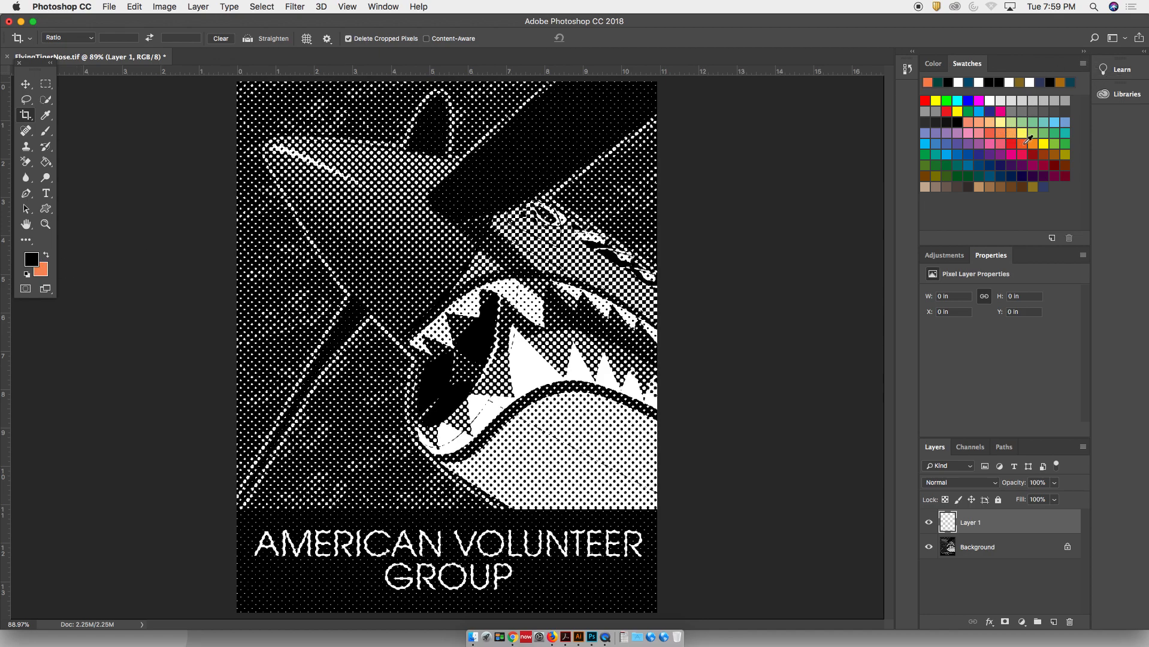
pyautogui.keyDown('super'); pyautogui.click(1030, 145); pyautogui.keyUp('super')
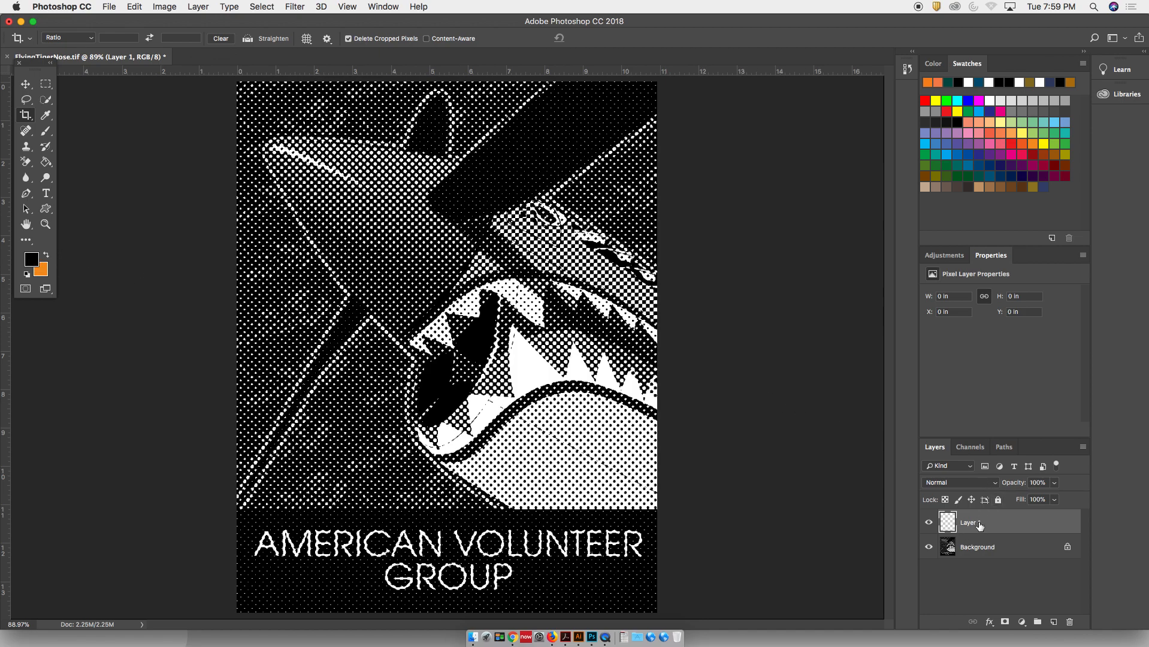
pyautogui.press('super+BackSpace')
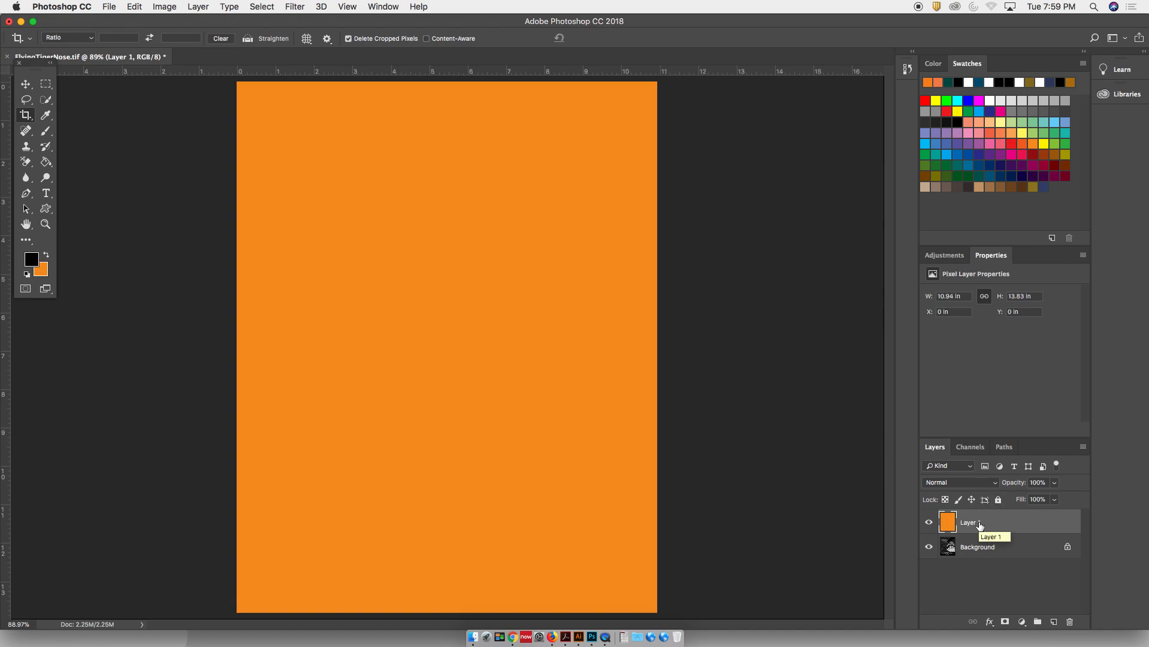
# Set the orange layer's blending mode to Multiply and reduce its opacity to 66%
pyautogui.click(966, 483)
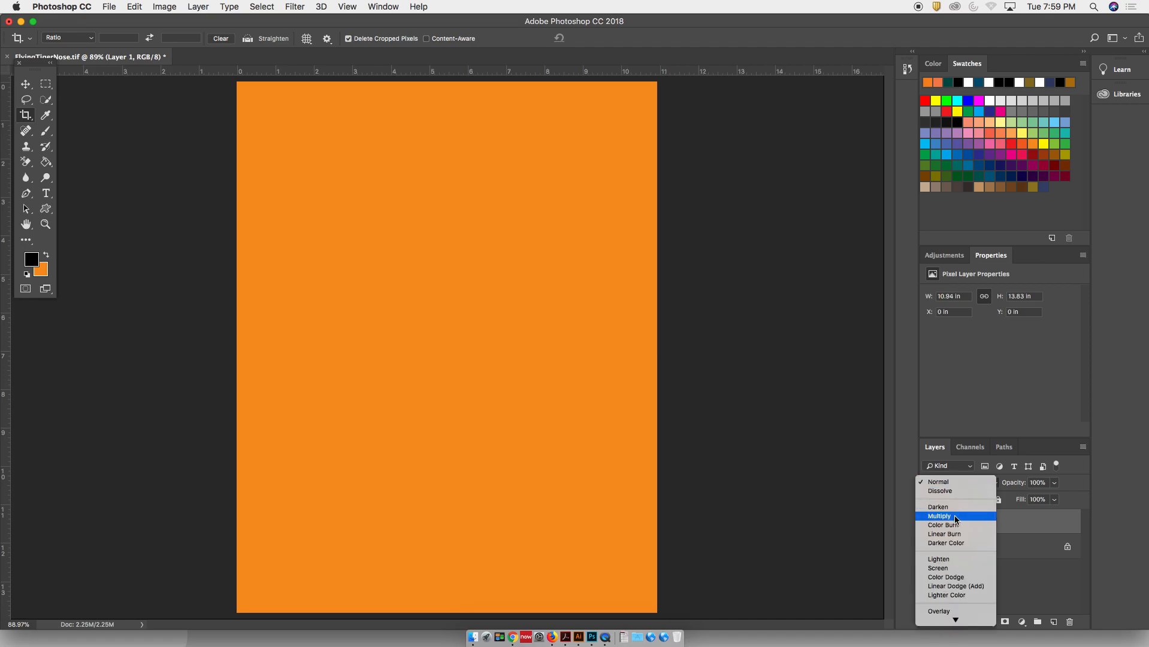
pyautogui.click(955, 516)
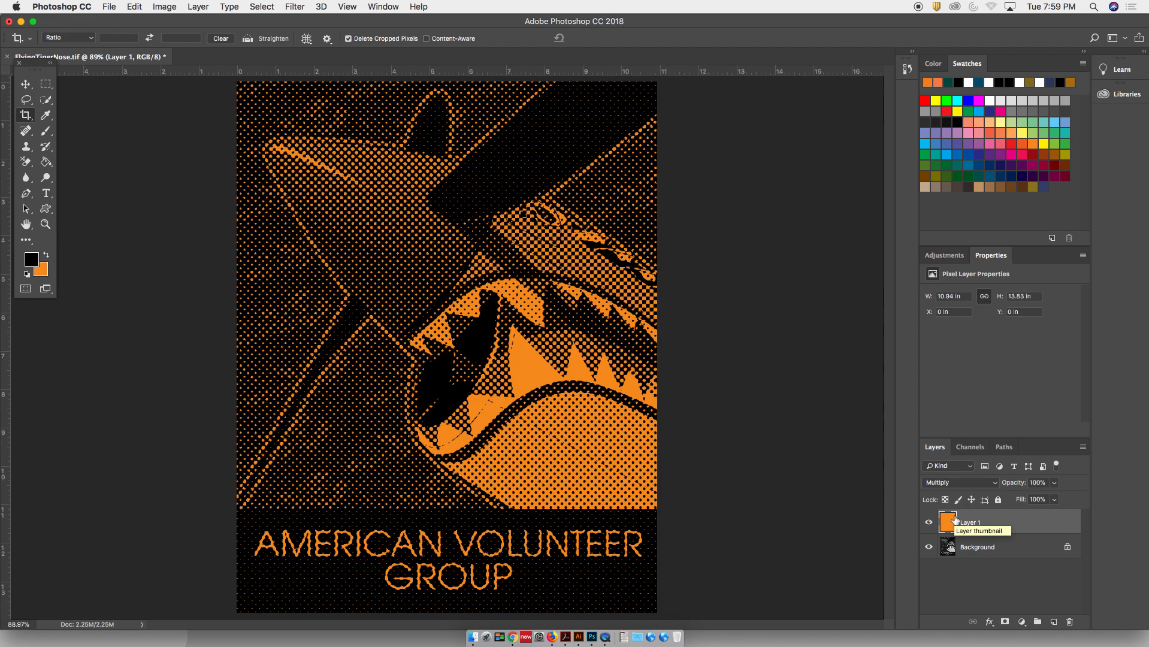
pyautogui.click(1054, 483)
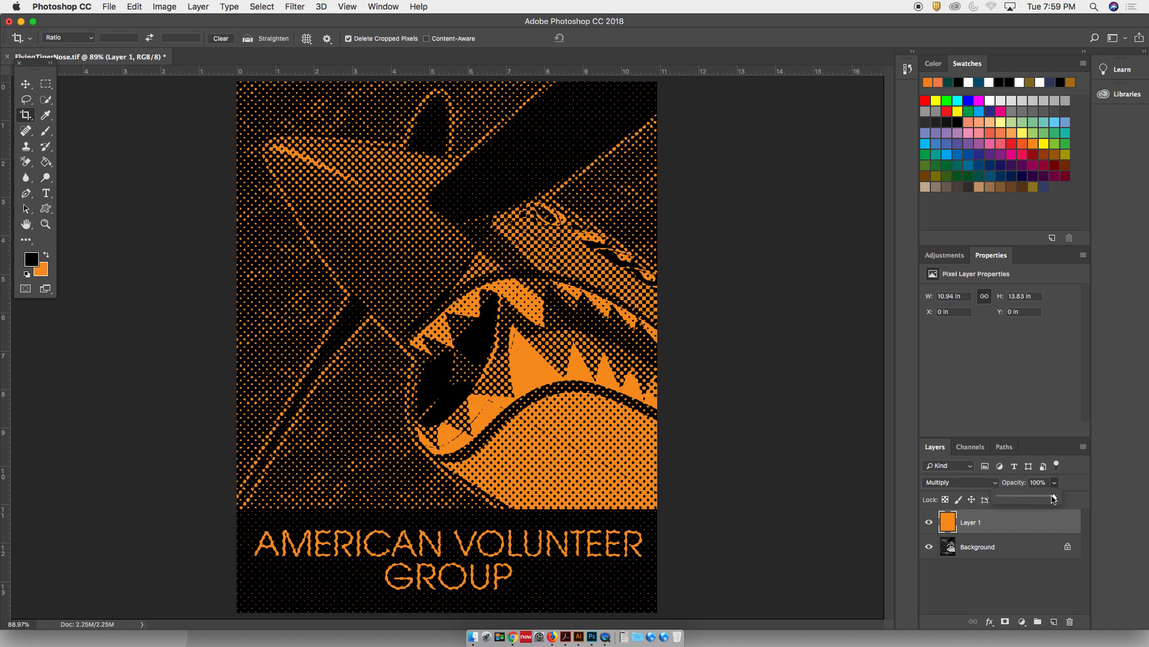
pyautogui.moveTo(1053, 499); pyautogui.dragTo(1037, 501)
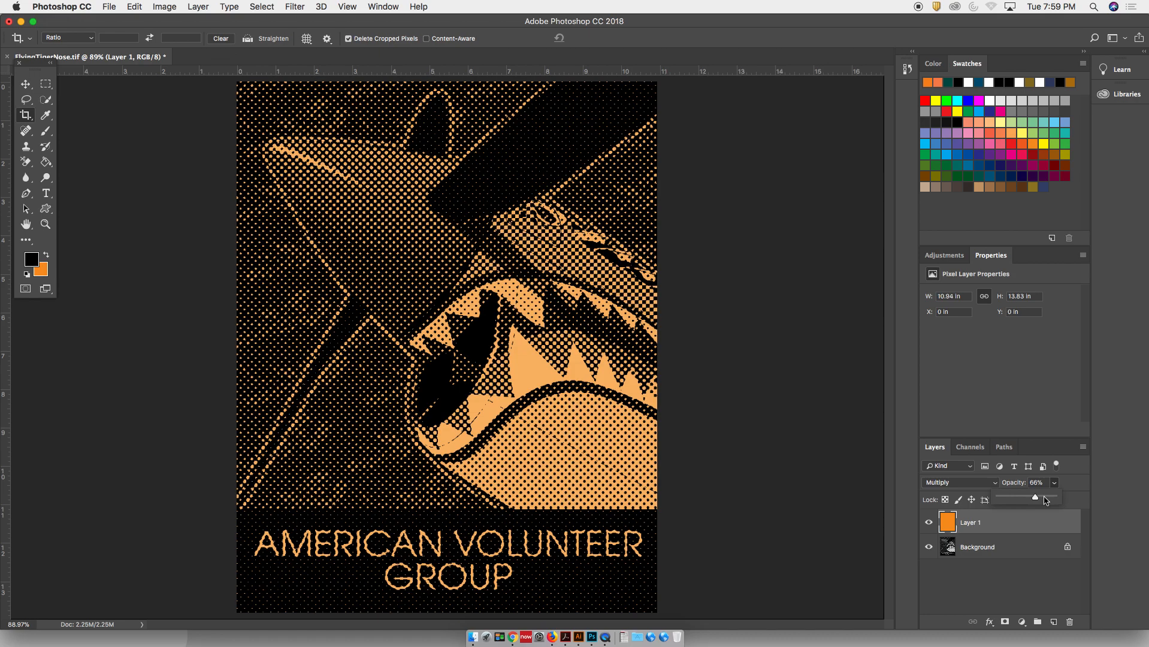
# Add another new layer above the orange layer and hide the orange layer
pyautogui.press('super+minus')
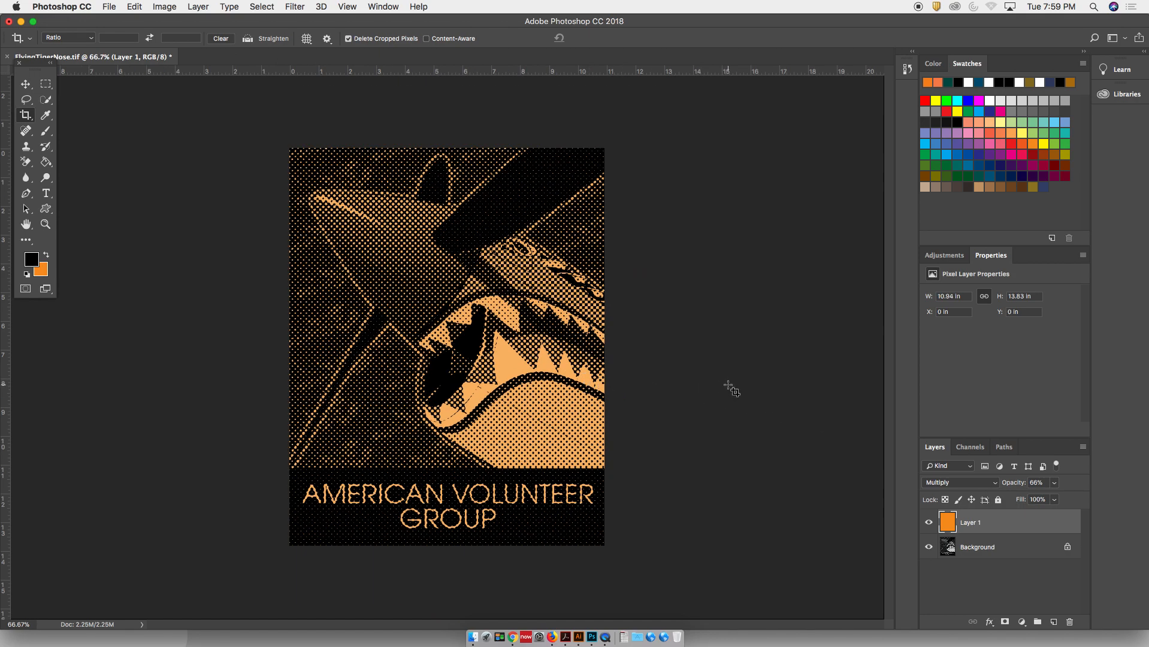
pyautogui.press('super')
pyautogui.click(1055, 623)
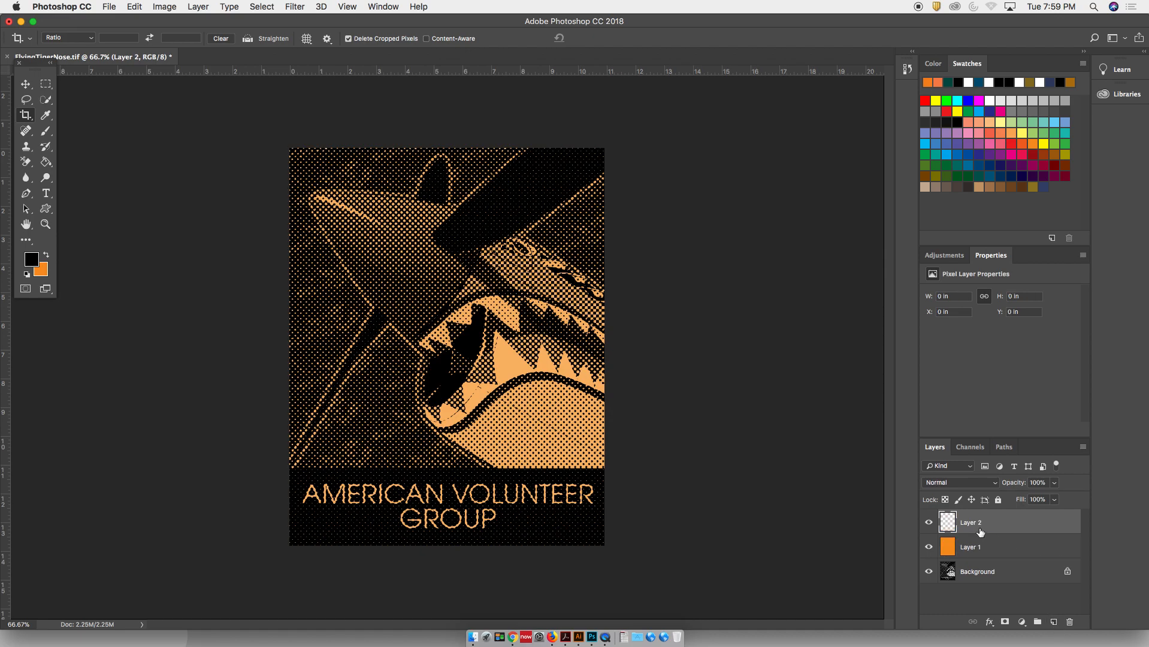
pyautogui.click(929, 547)
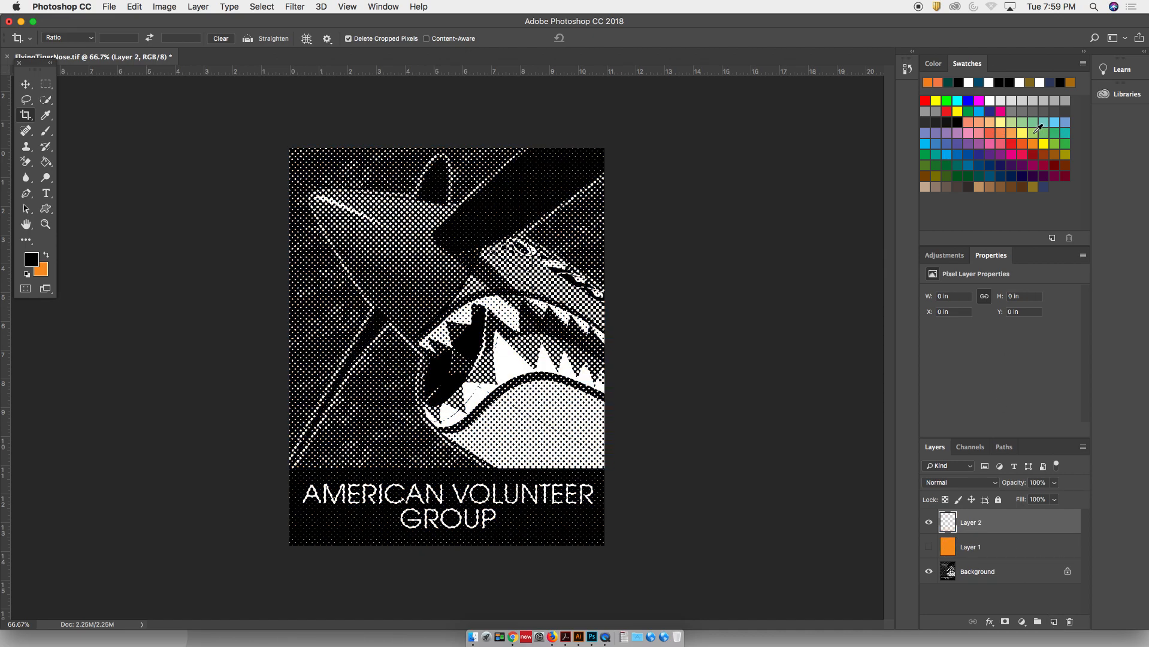
# Fill the new top layer with the Light Pea Green swatch and set its blending mode to Multiply
pyautogui.keyDown('super'); pyautogui.click(1035, 131); pyautogui.keyUp('super')
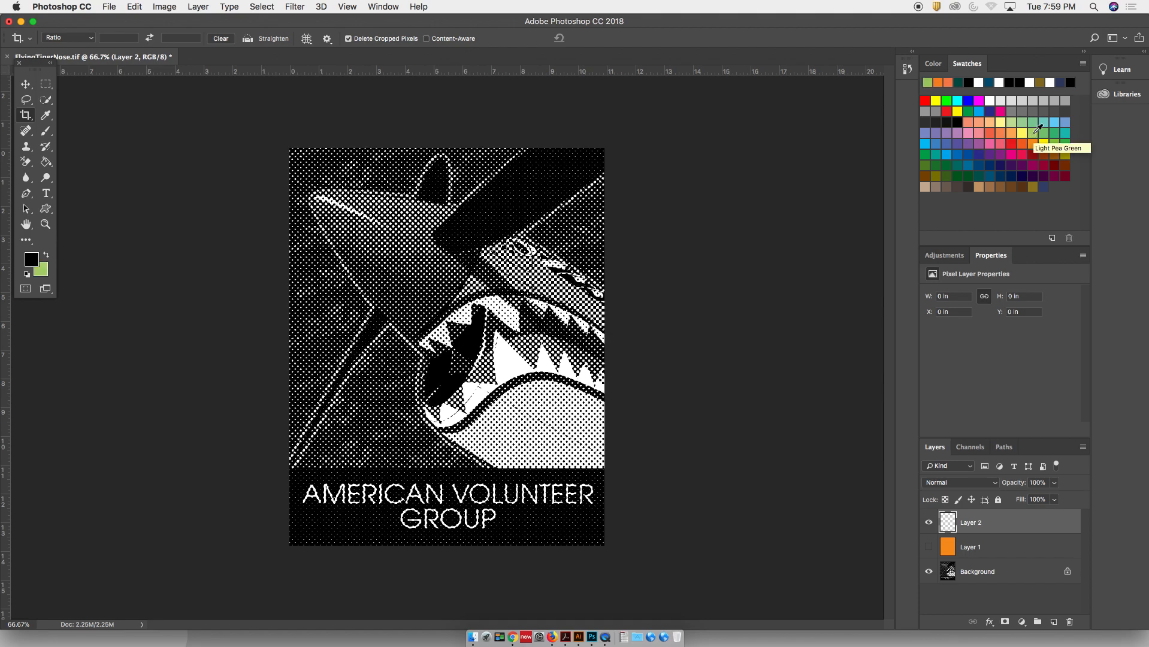
pyautogui.press('super+BackSpace')
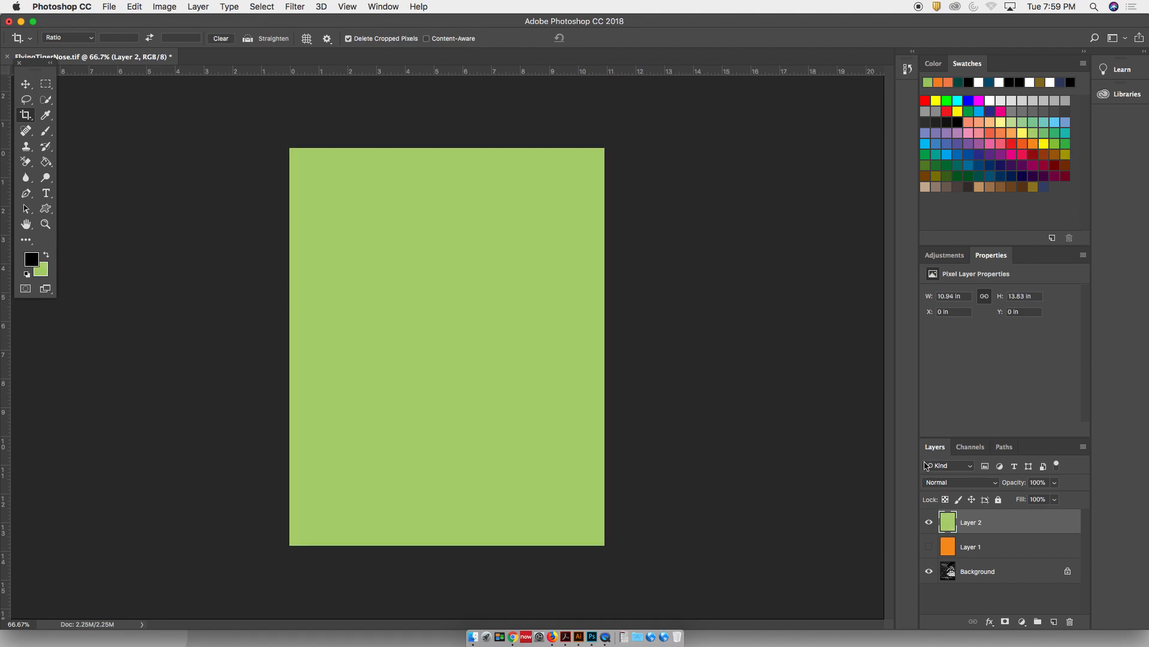
pyautogui.click(960, 482)
pyautogui.click(945, 517)
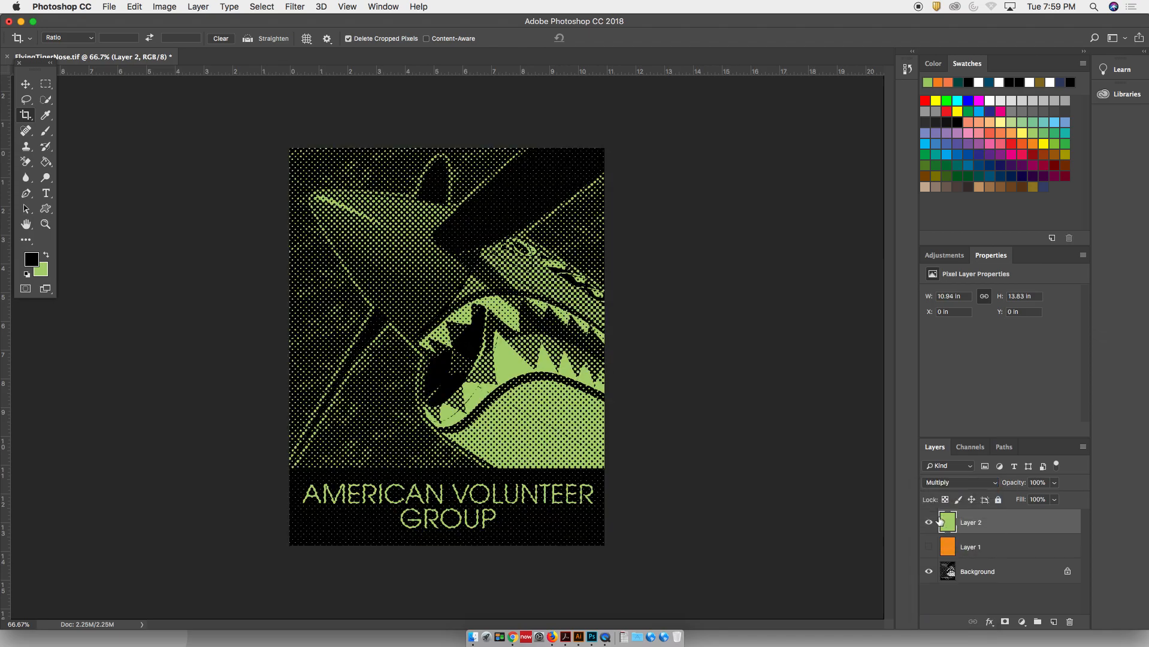